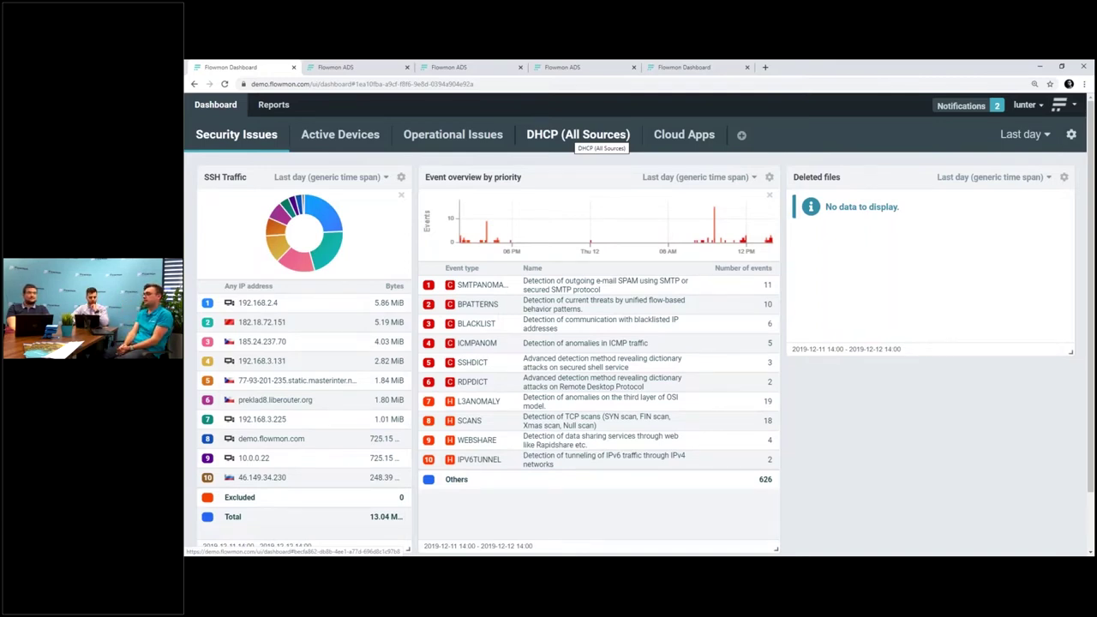
# Look over the SSH Traffic, Event overview by priority and Deleted files widgets on the Security Issues dashboard
pyautogui.scroll(-1, 639, 323)
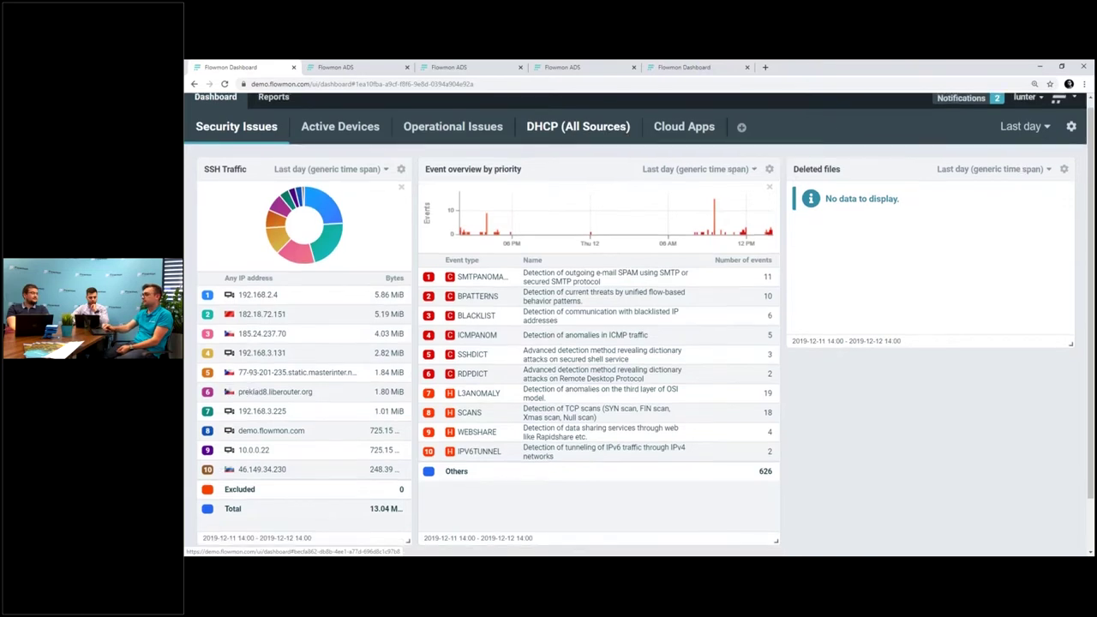
pyautogui.scroll(-1, 639, 323)
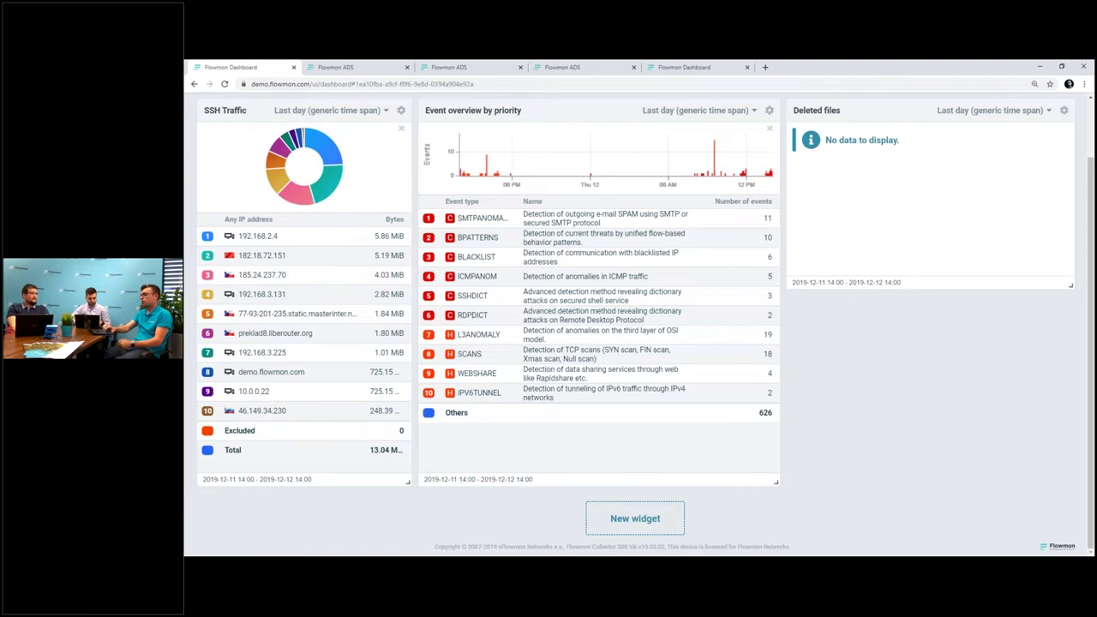
pyautogui.scroll(2, 600, 140)
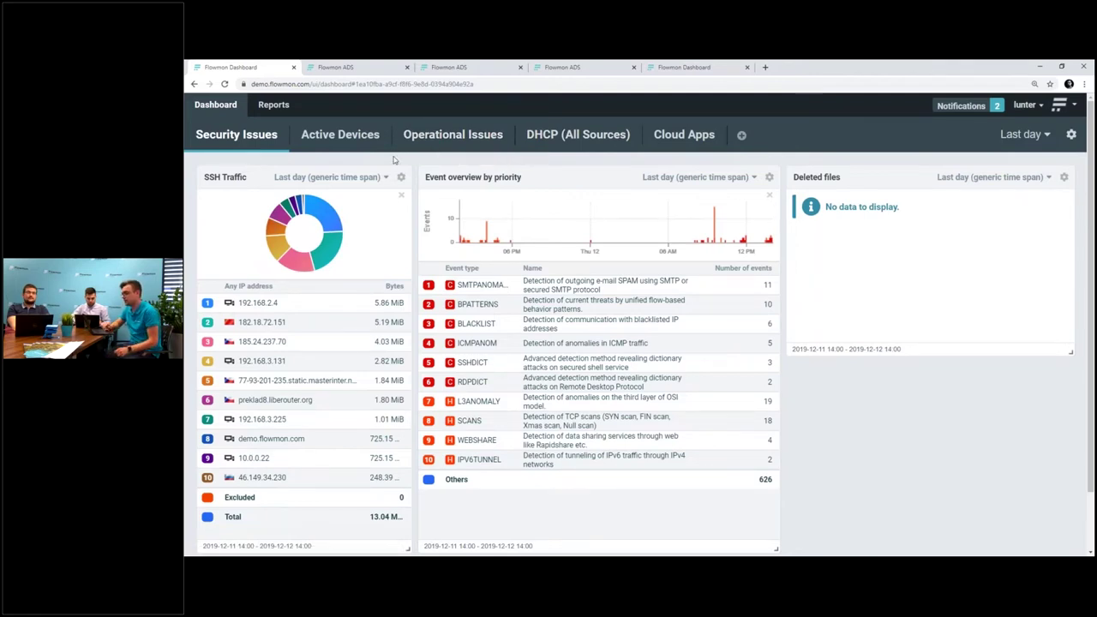
pyautogui.scroll(-1, 400, 283)
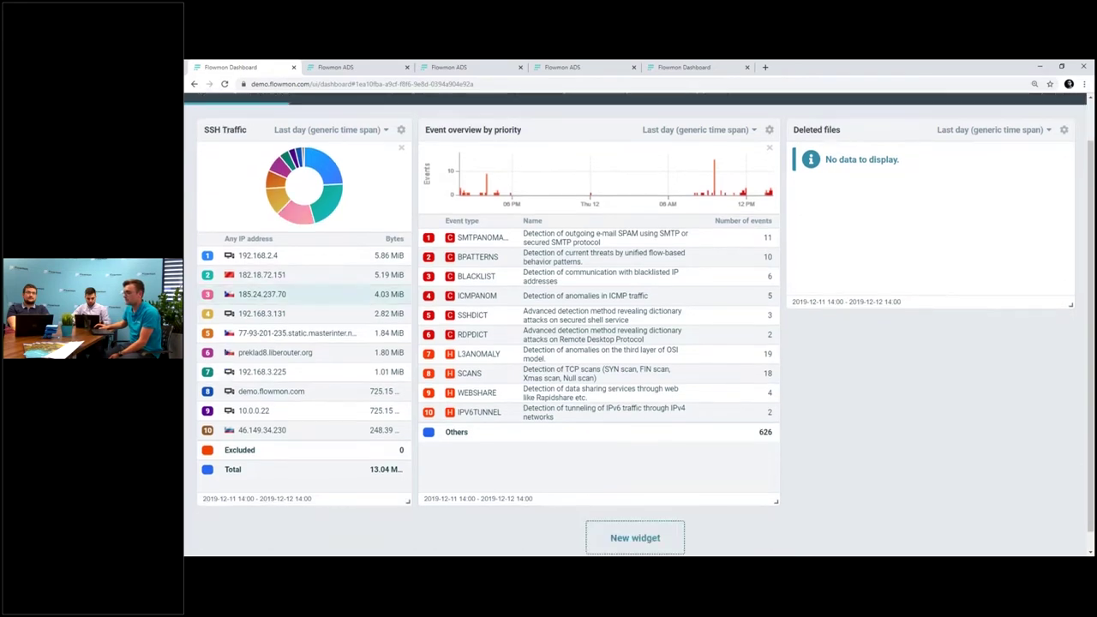
pyautogui.moveTo(407, 502)
pyautogui.mouseDown()
pyautogui.moveTo(410, 356)
pyautogui.moveTo(502, 362)
pyautogui.moveTo(352, 366)
pyautogui.moveTo(408, 366)
pyautogui.moveTo(408, 502)
pyautogui.mouseUp()
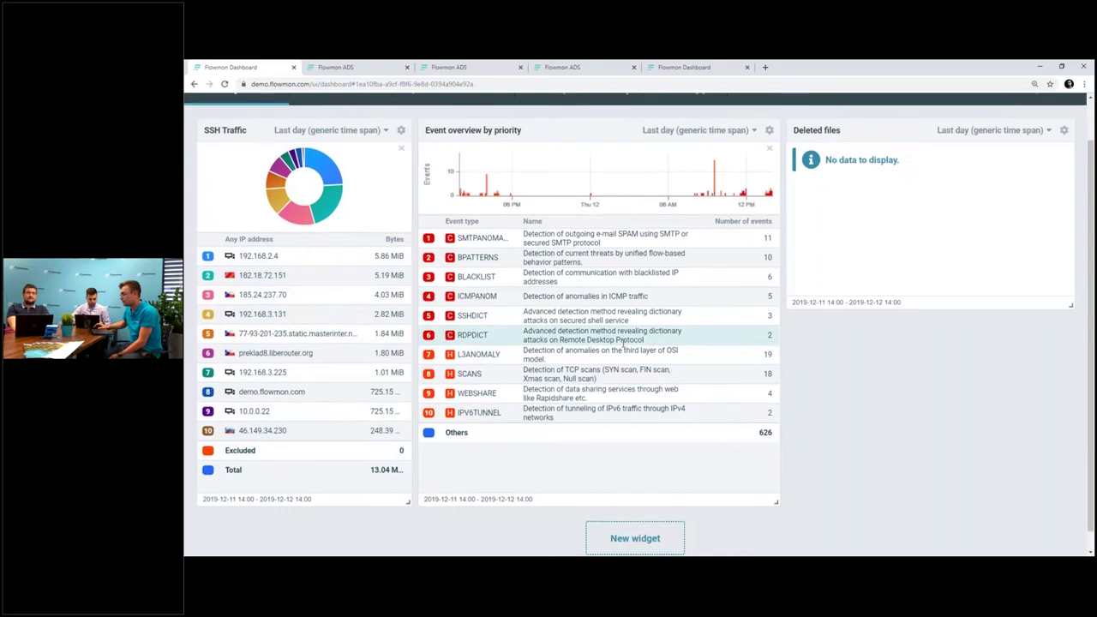
pyautogui.scroll(1, 942, 172)
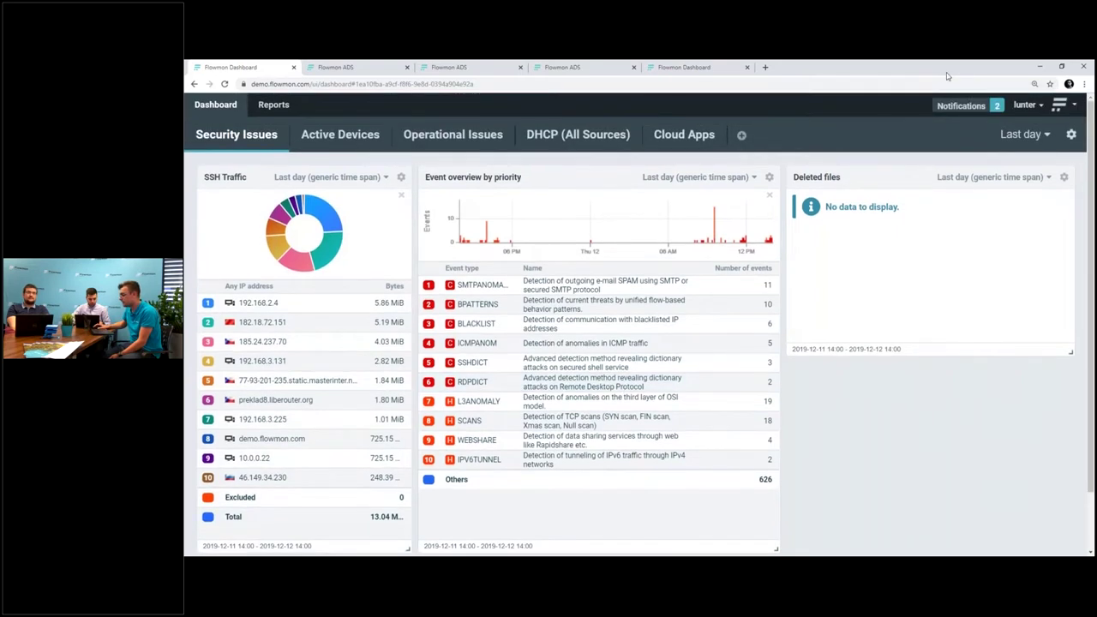
# Switch the dashboard layout to Default and return to the Security Issues dashboard
pyautogui.click(1071, 134)
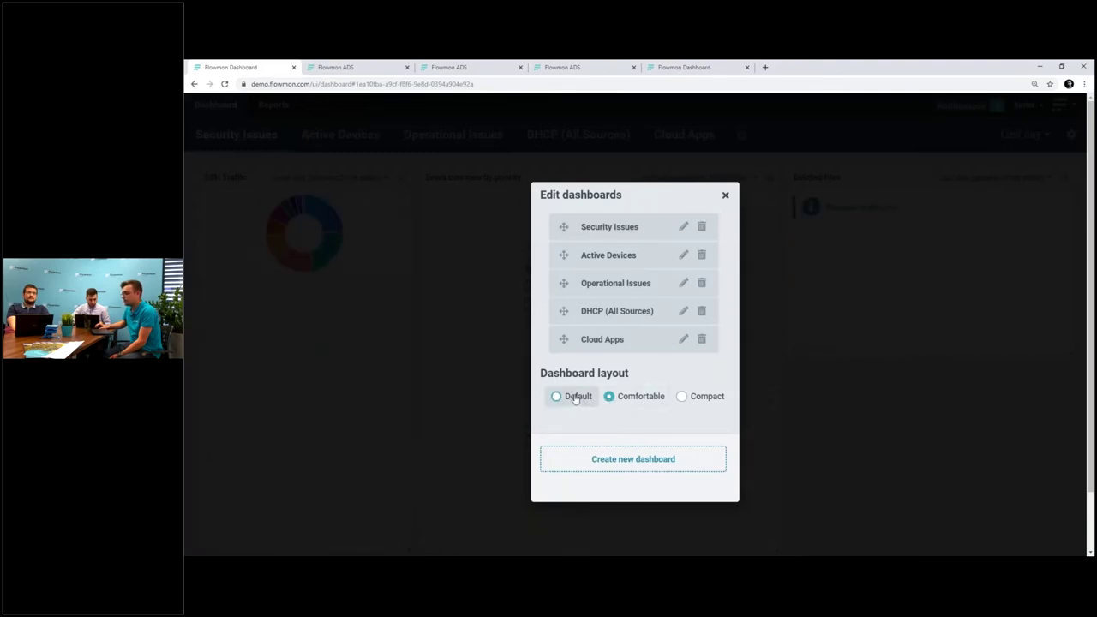
pyautogui.click(575, 397)
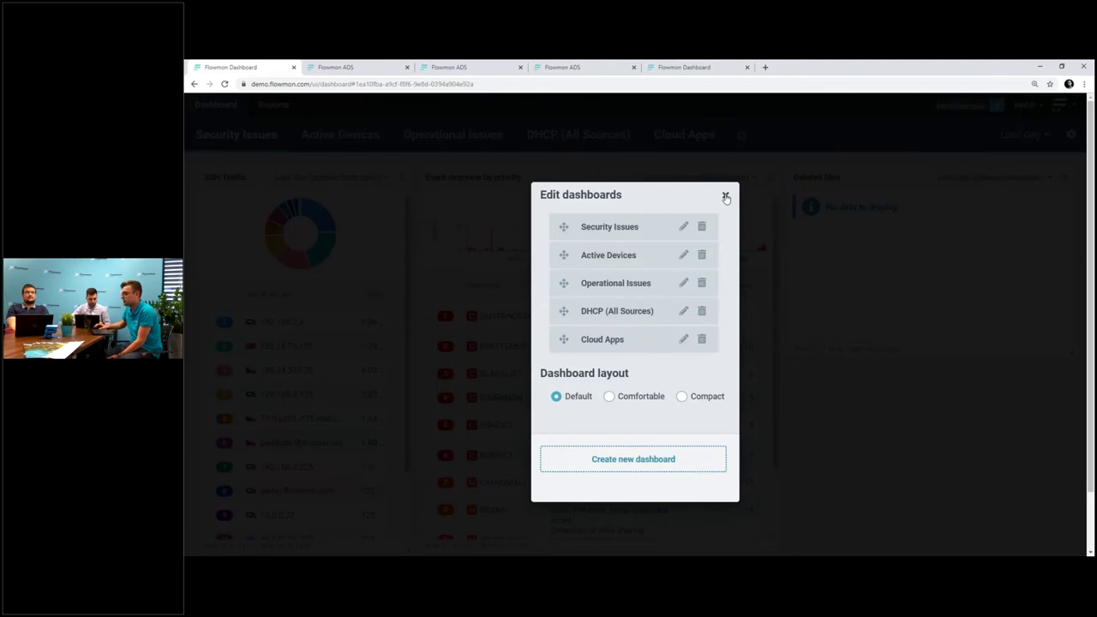
pyautogui.click(725, 196)
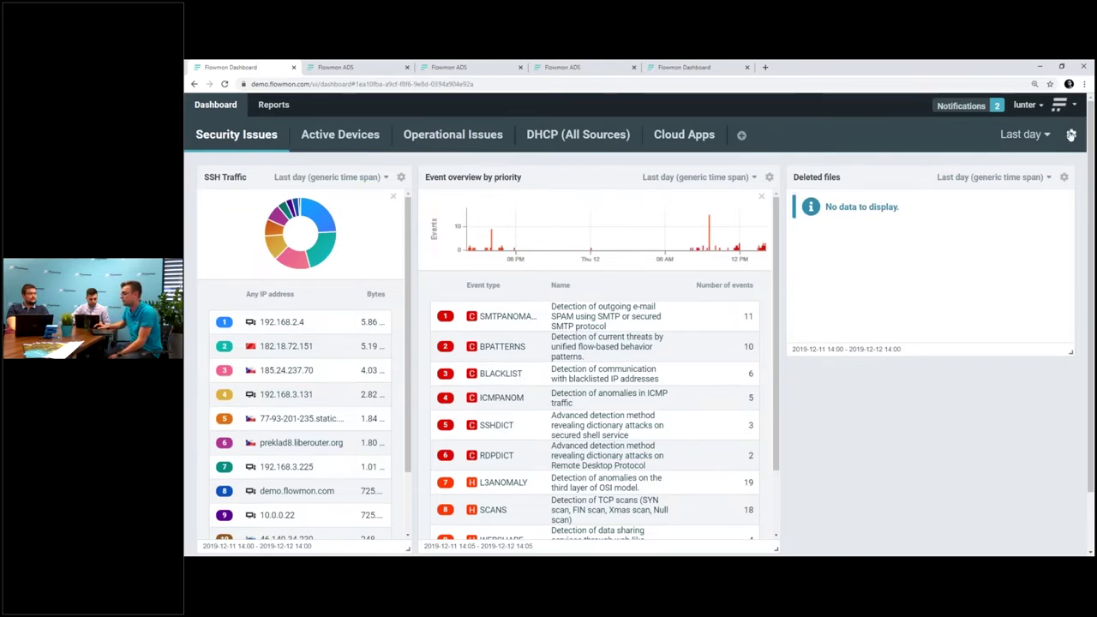
# Change the dashboard layout to Comfortable and return to the Security Issues dashboard
pyautogui.click(1071, 135)
pyautogui.click(631, 397)
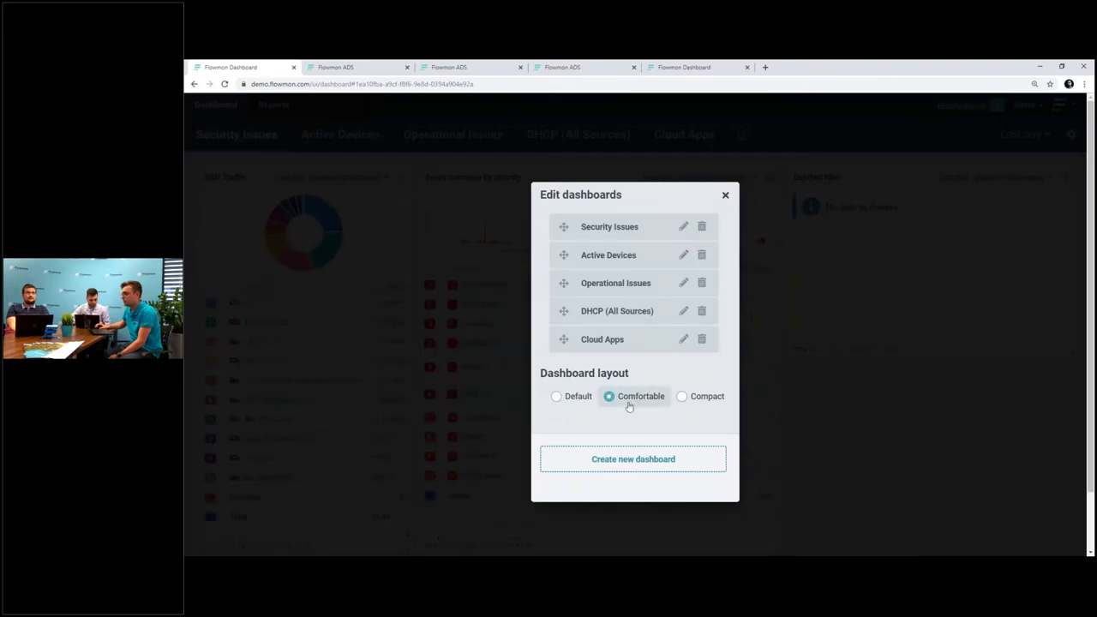
pyautogui.click(725, 197)
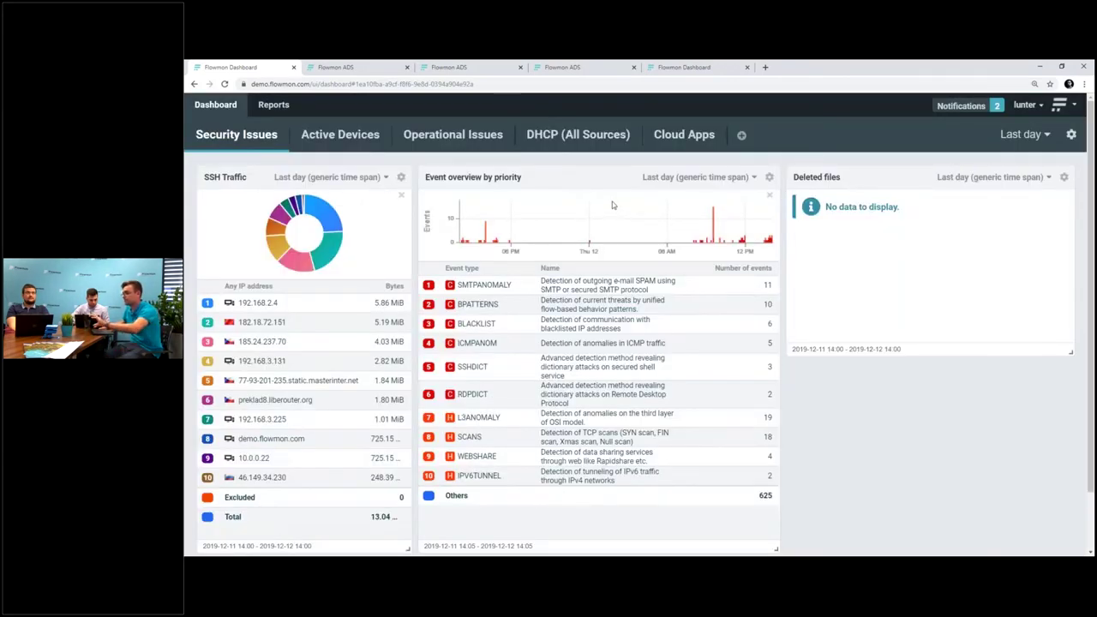
# Change the dashboard layout to Compact and return to the Security Issues dashboard
pyautogui.click(1071, 135)
pyautogui.click(707, 397)
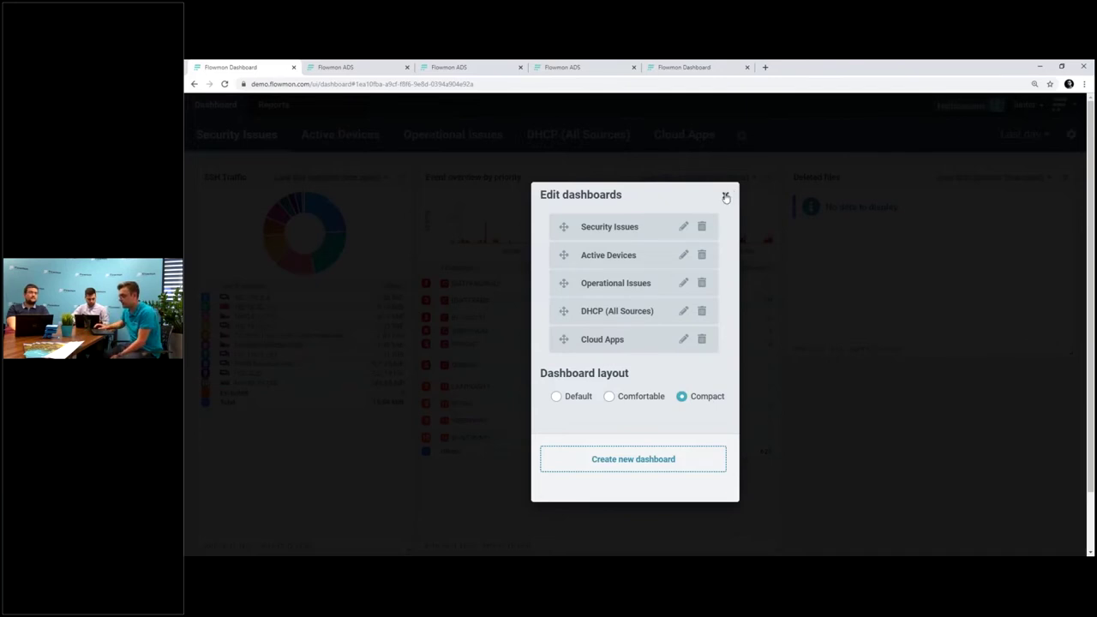
pyautogui.click(725, 197)
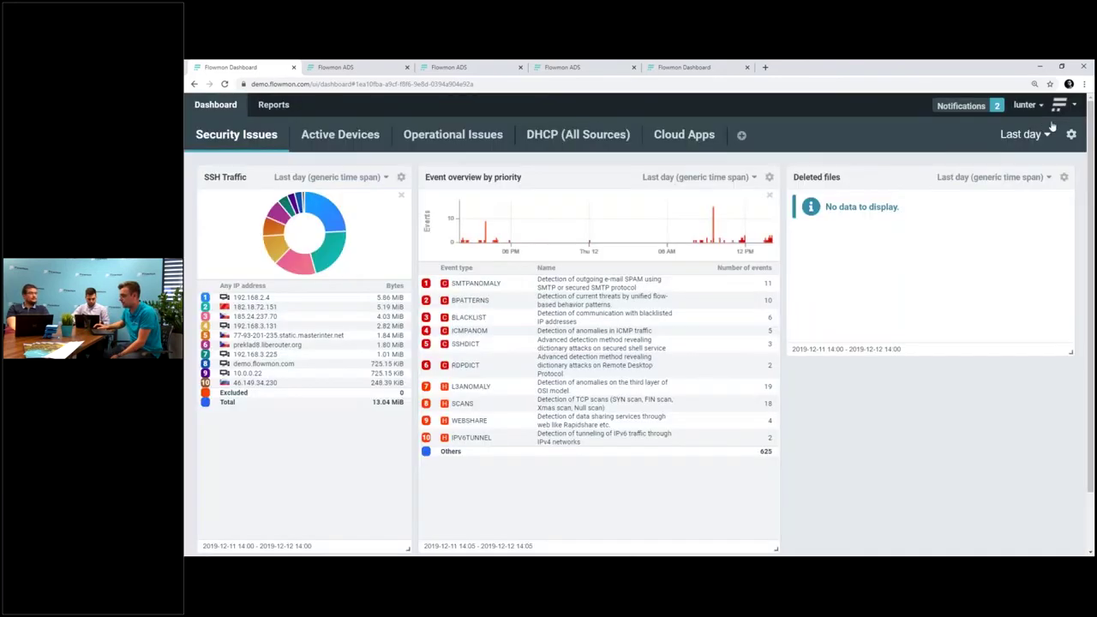
pyautogui.click(1071, 136)
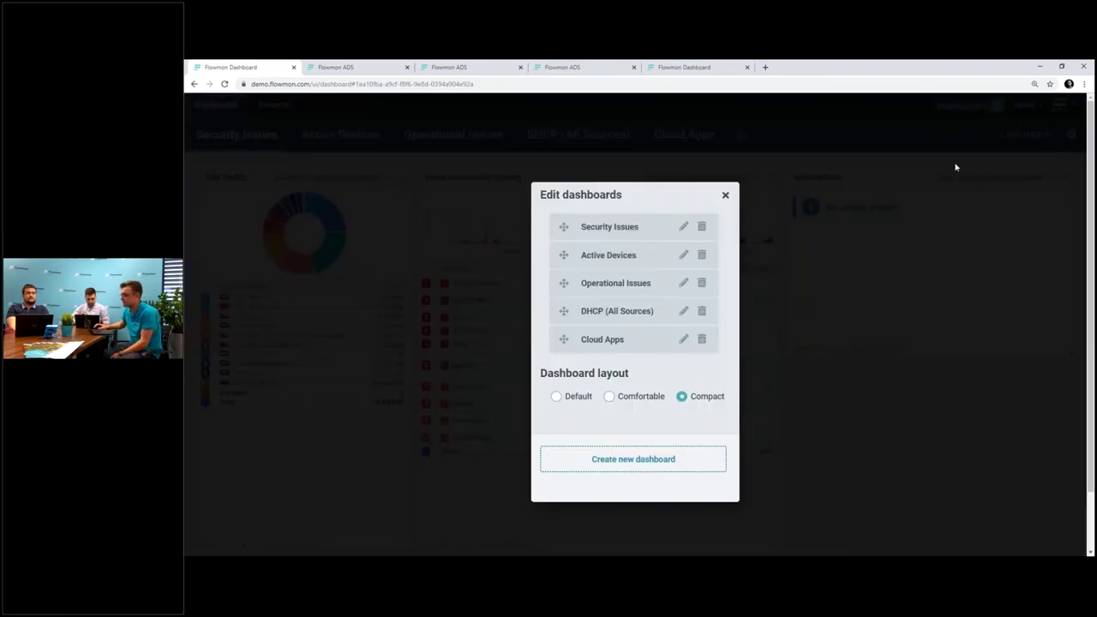
pyautogui.click(725, 196)
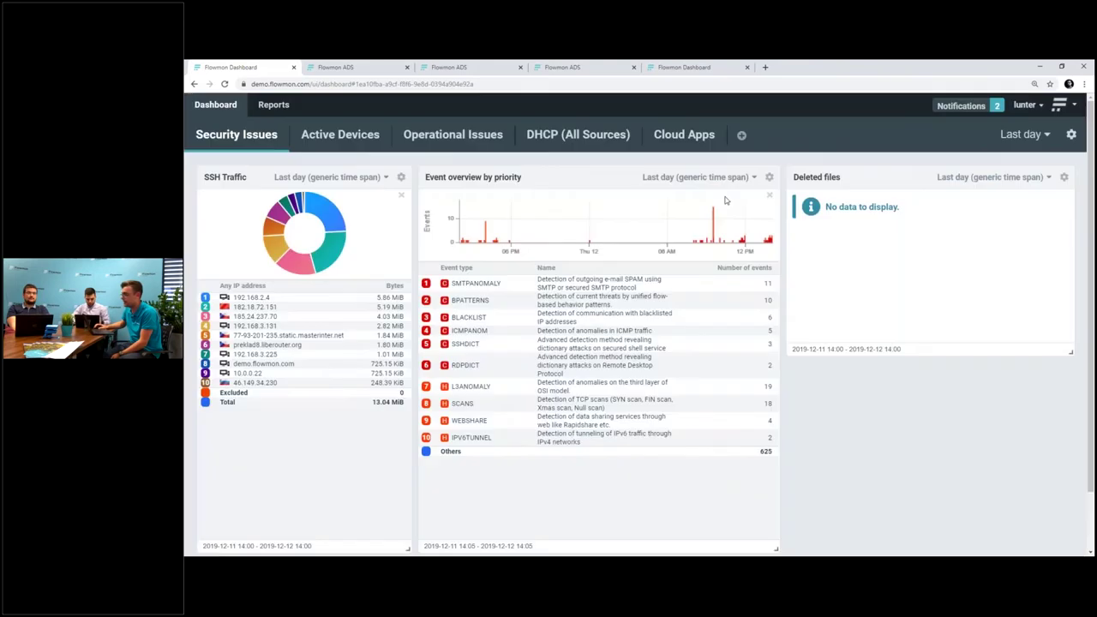
# Set the dashboard layout to Comfortable and reorder the dashboards, placing Cloud Apps before Operational Issues and Security Issues after Active Devices
pyautogui.click(1071, 136)
pyautogui.click(629, 398)
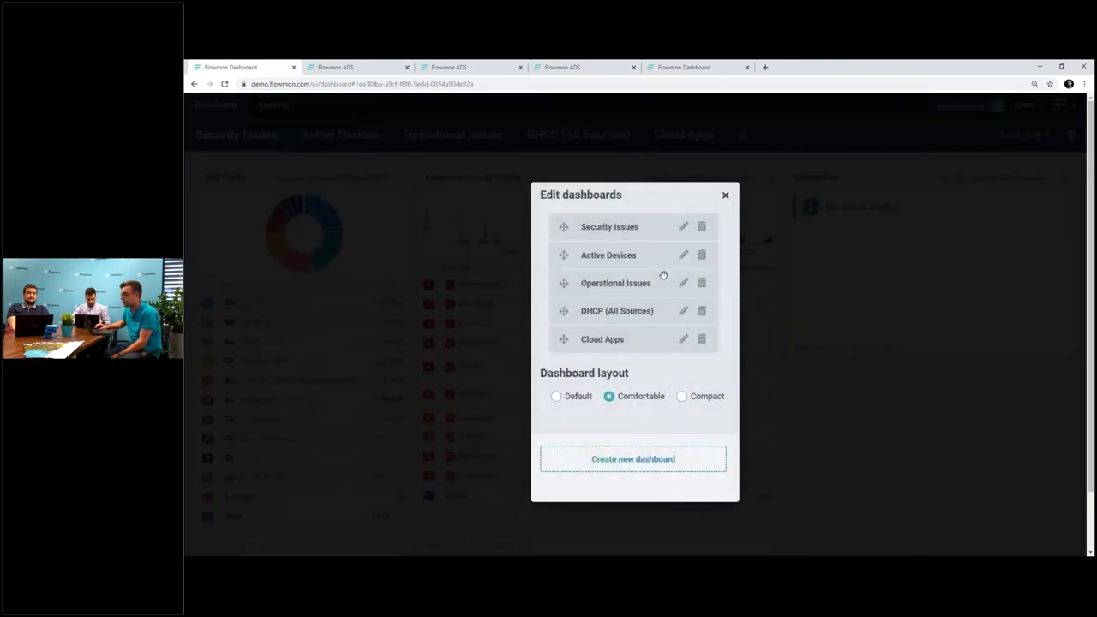
pyautogui.moveTo(622, 341); pyautogui.dragTo(634, 300)
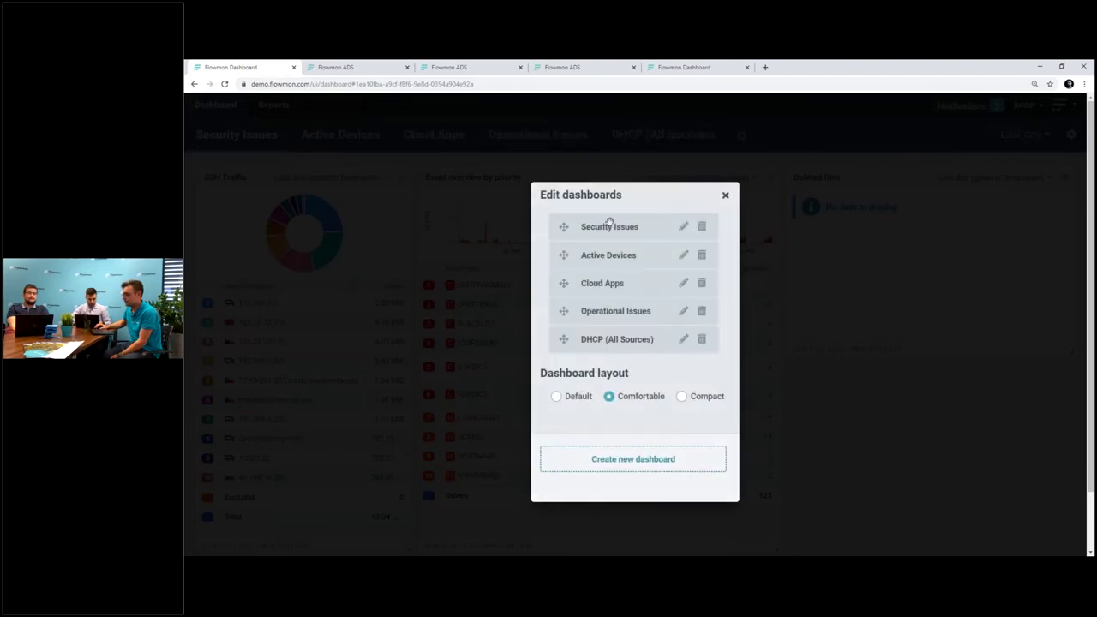
pyautogui.moveTo(660, 223); pyautogui.dragTo(661, 249)
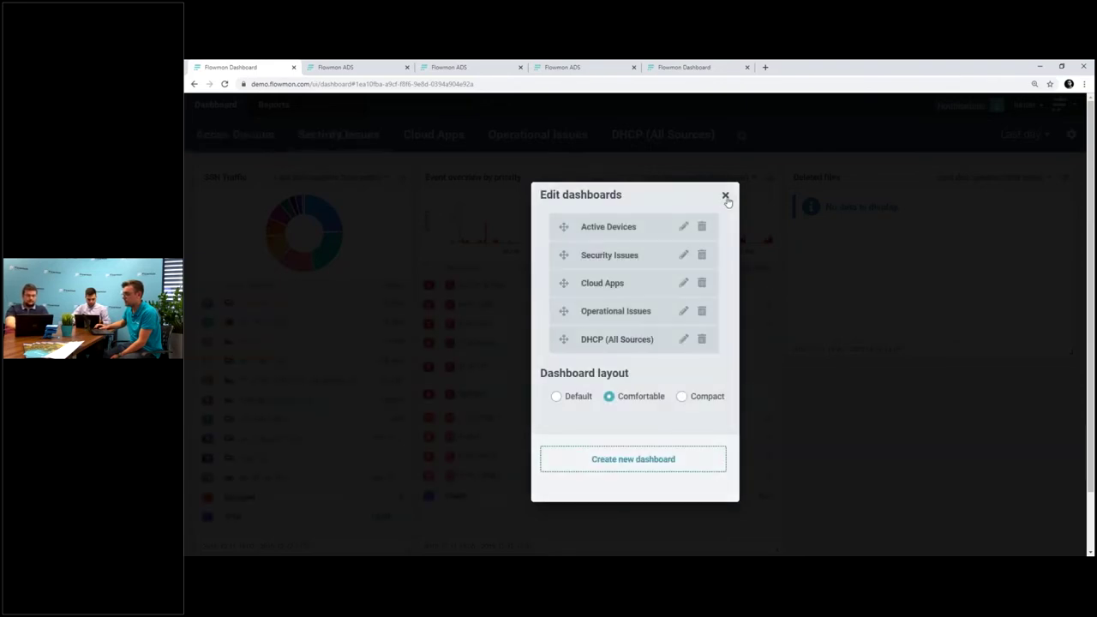
pyautogui.click(724, 196)
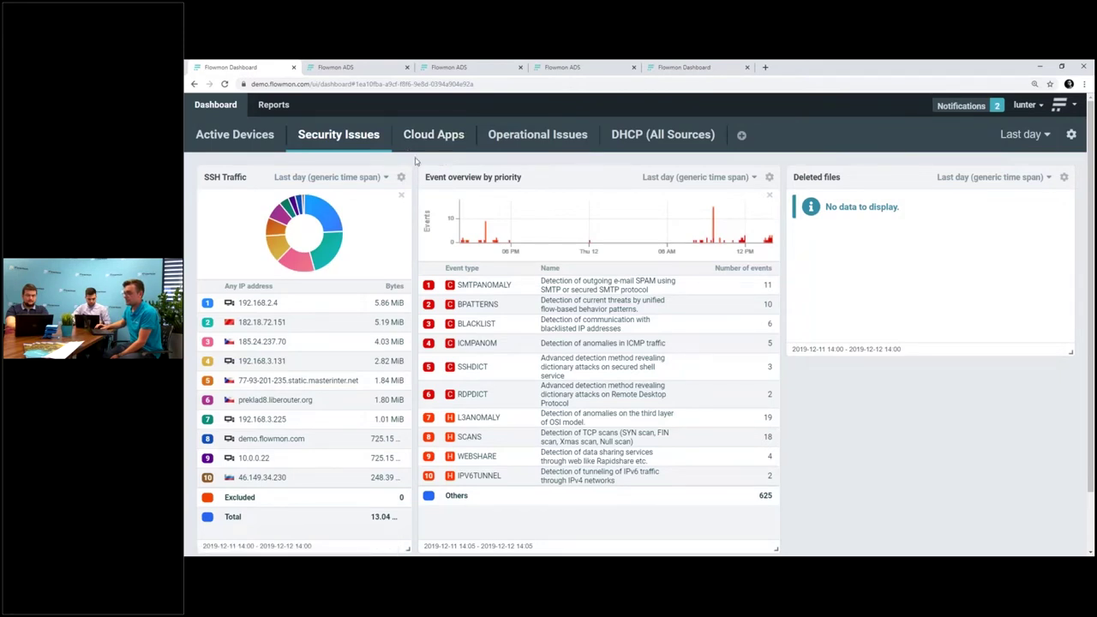
# Go to the Configuration Templates in the Configuration Center and select the DNS template under Application protocols
pyautogui.click(1072, 107)
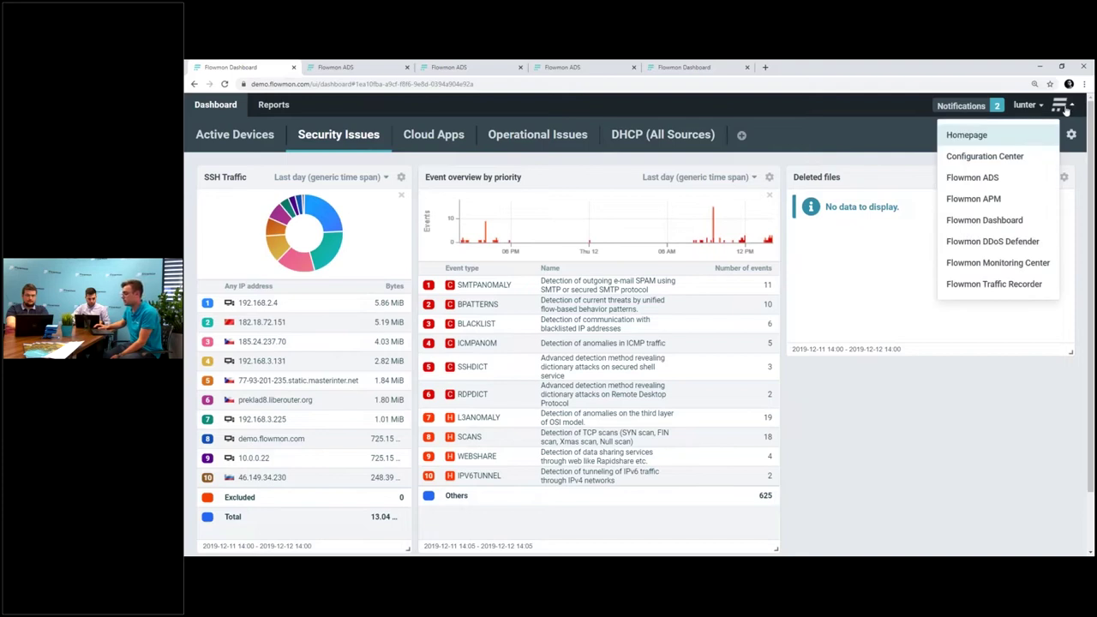
pyautogui.click(1015, 162)
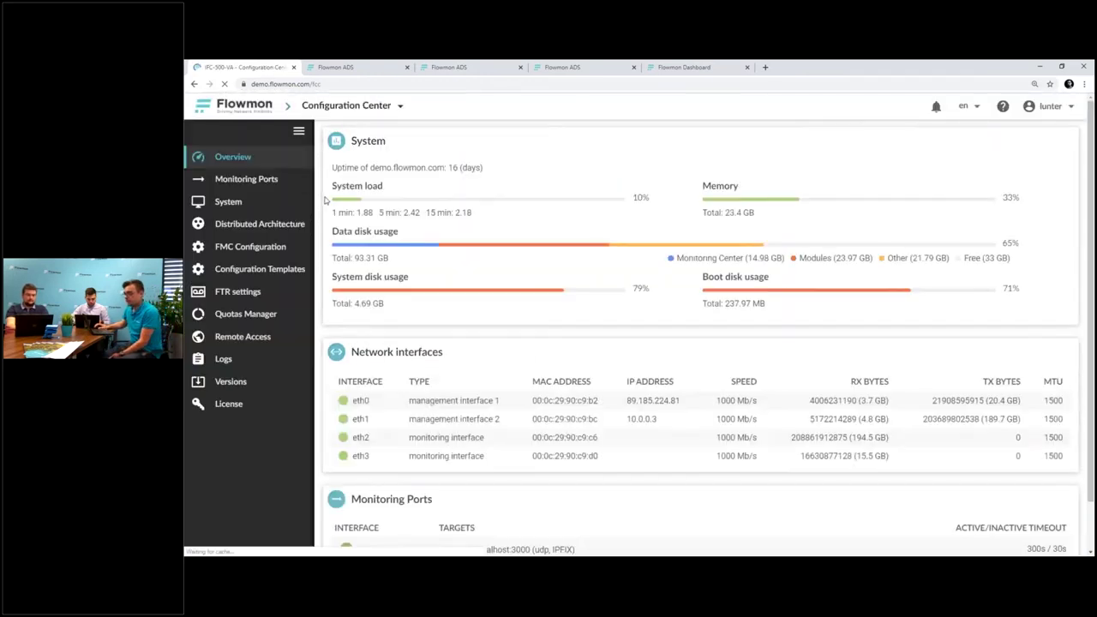
pyautogui.click(229, 274)
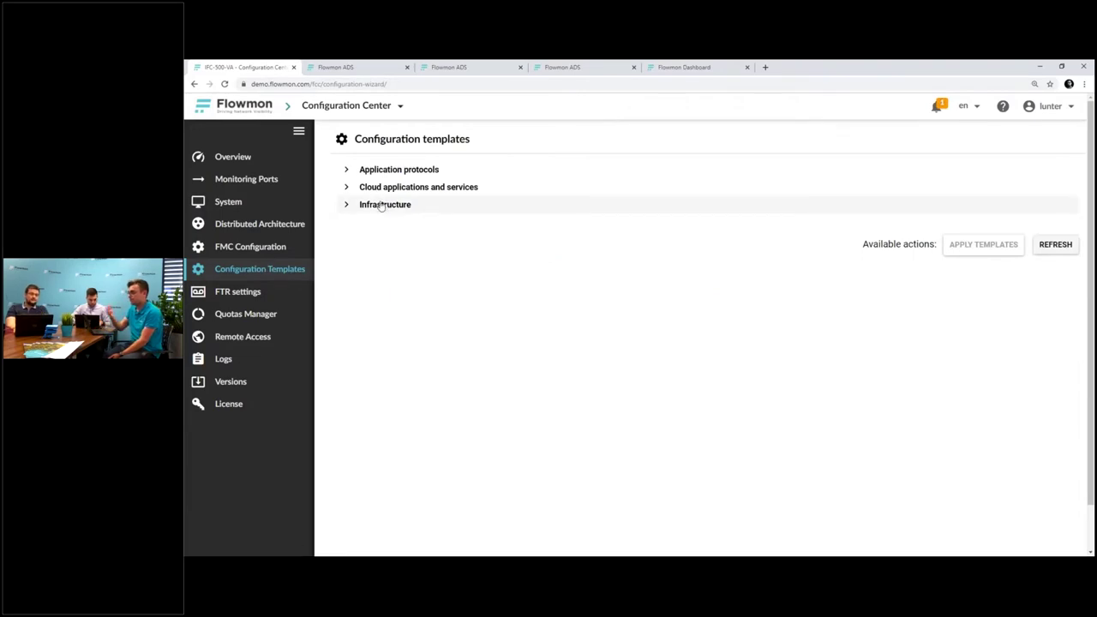
pyautogui.click(349, 171)
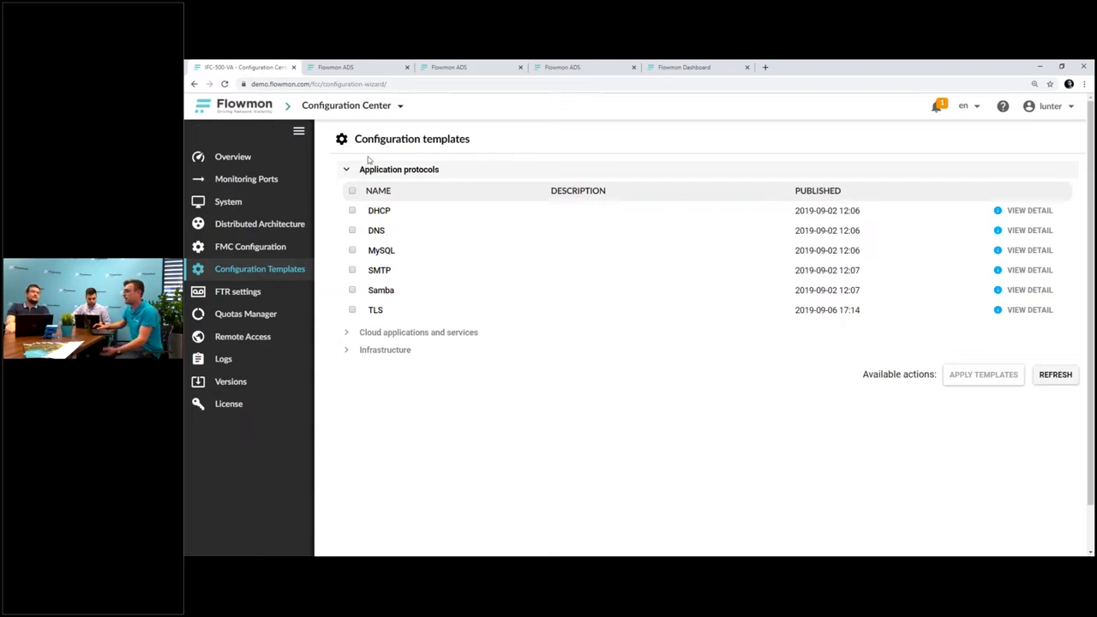
pyautogui.click(352, 231)
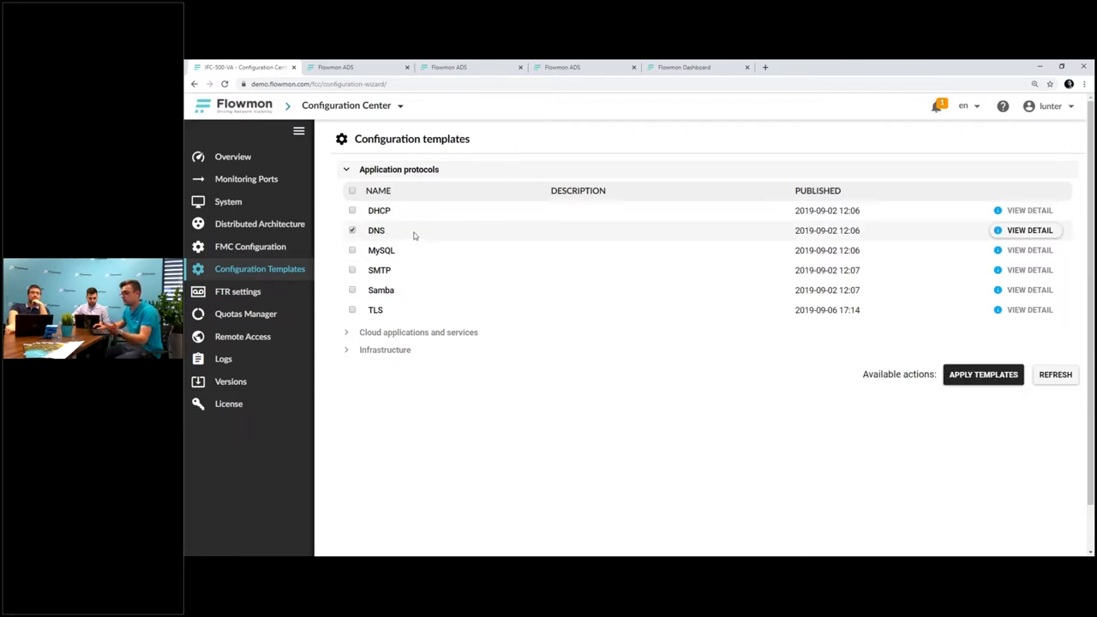
# Read through the DNS template's details, including its content list, dashboard and report screenshots, and profile definitions
pyautogui.click(1031, 231)
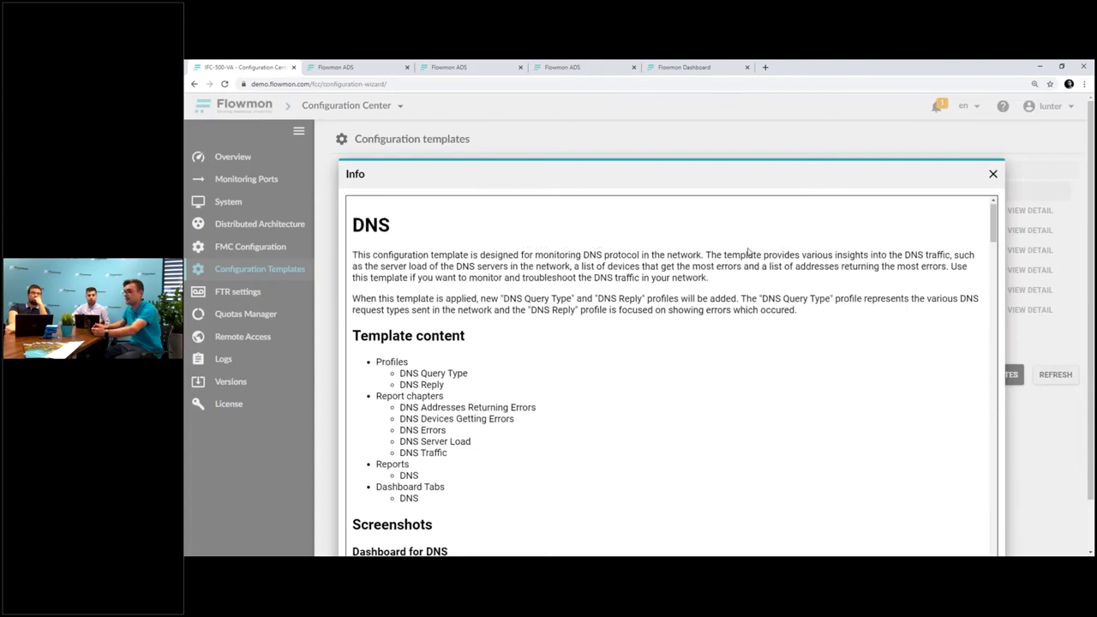
pyautogui.scroll(-1, 685, 249)
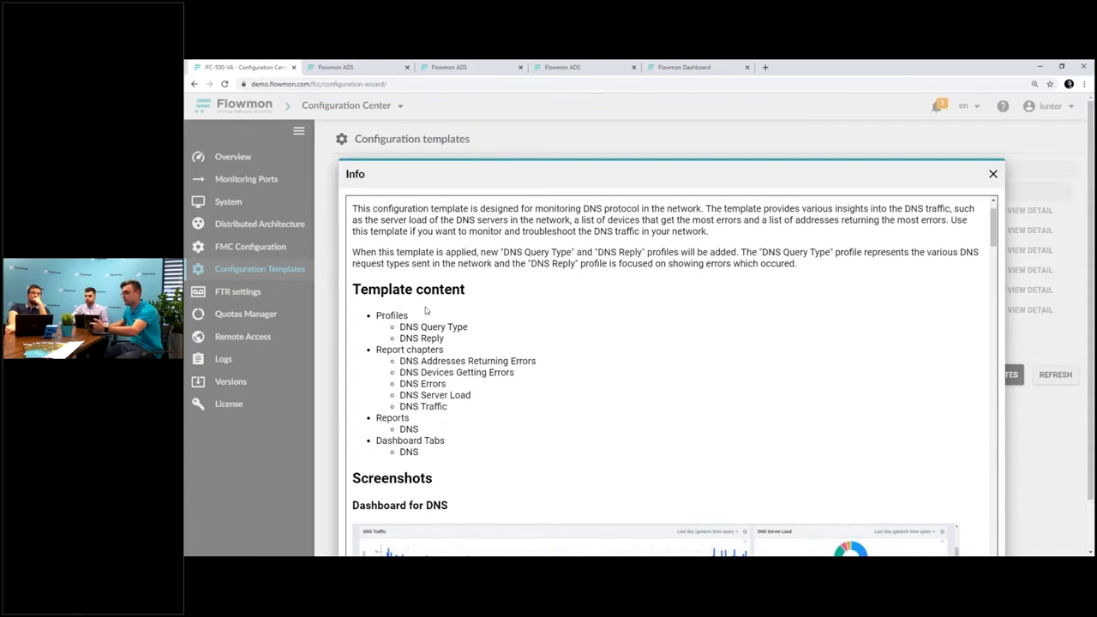
pyautogui.scroll(-3, 425, 311)
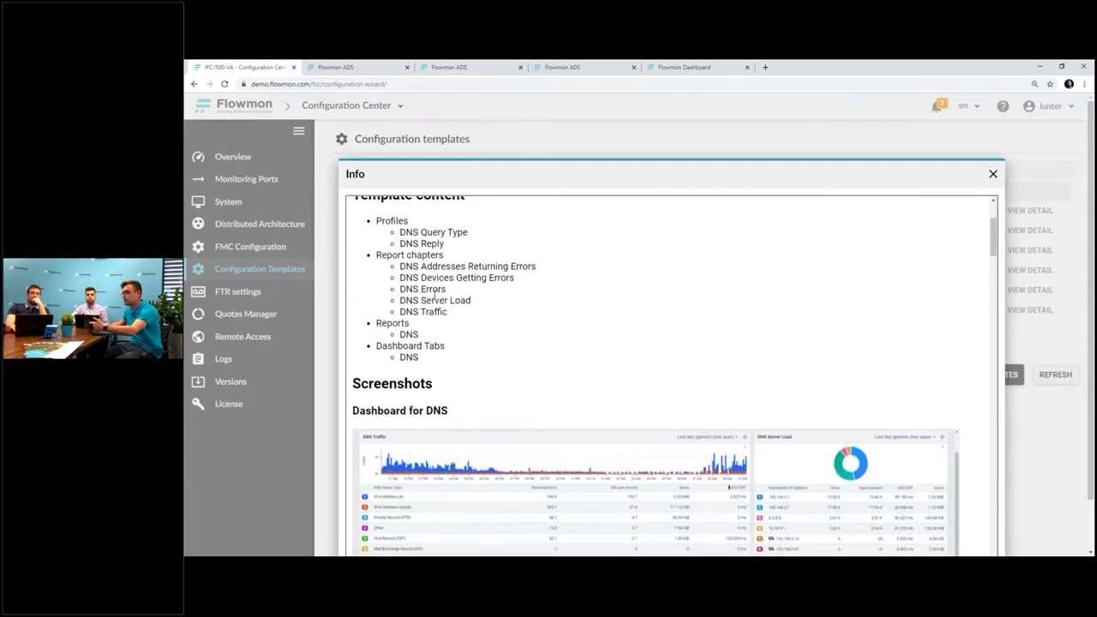
pyautogui.scroll(-3, 432, 296)
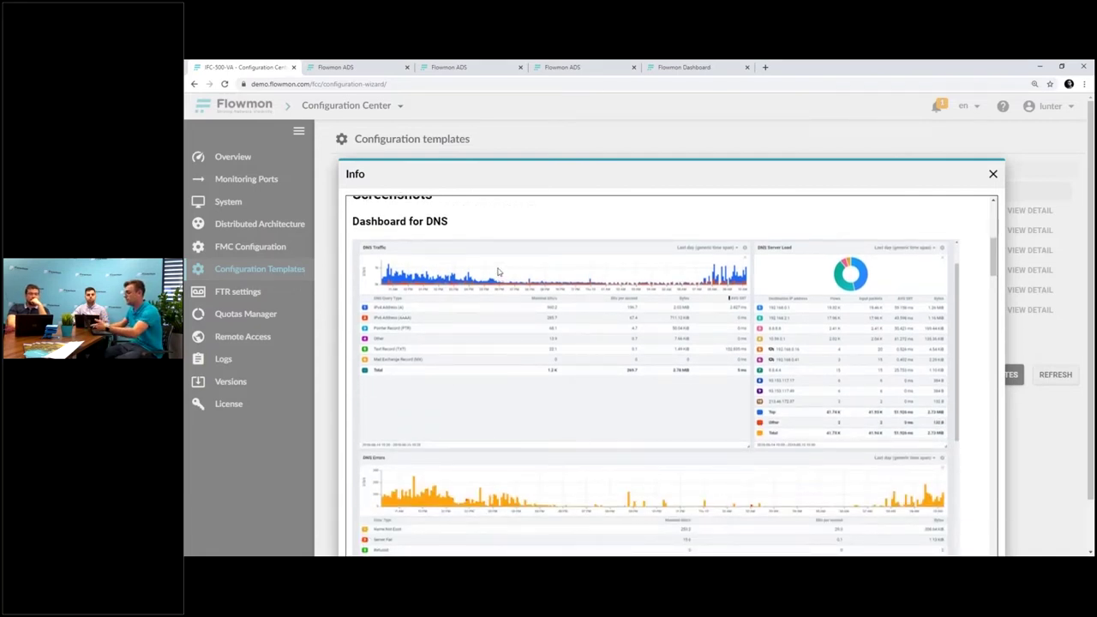
pyautogui.scroll(-1, 498, 272)
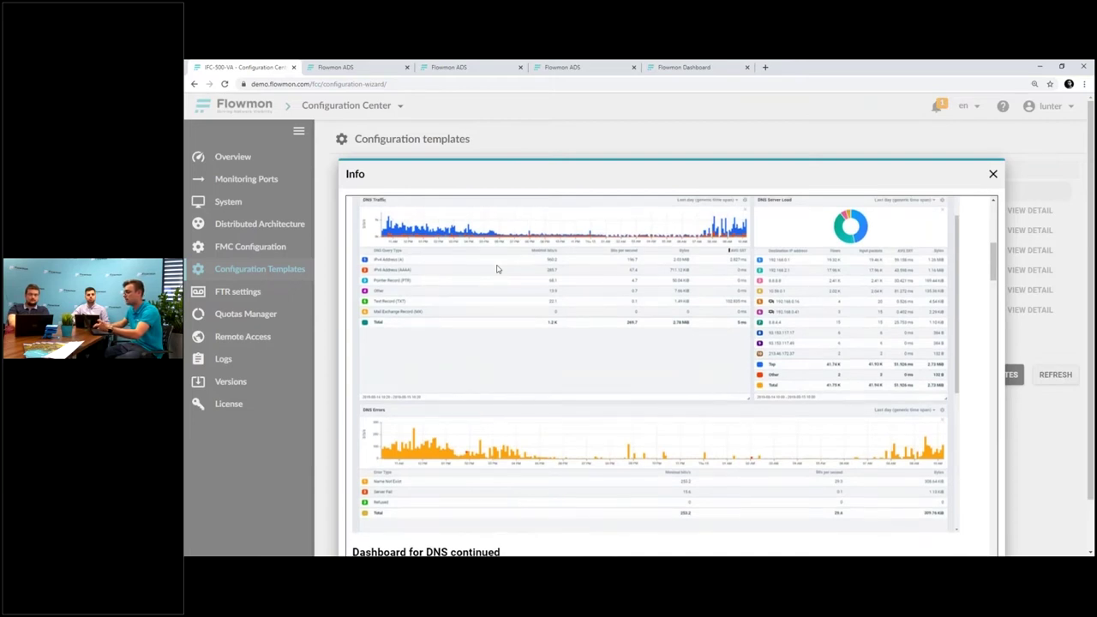
pyautogui.scroll(-7, 496, 269)
pyautogui.scroll(-10, 496, 269)
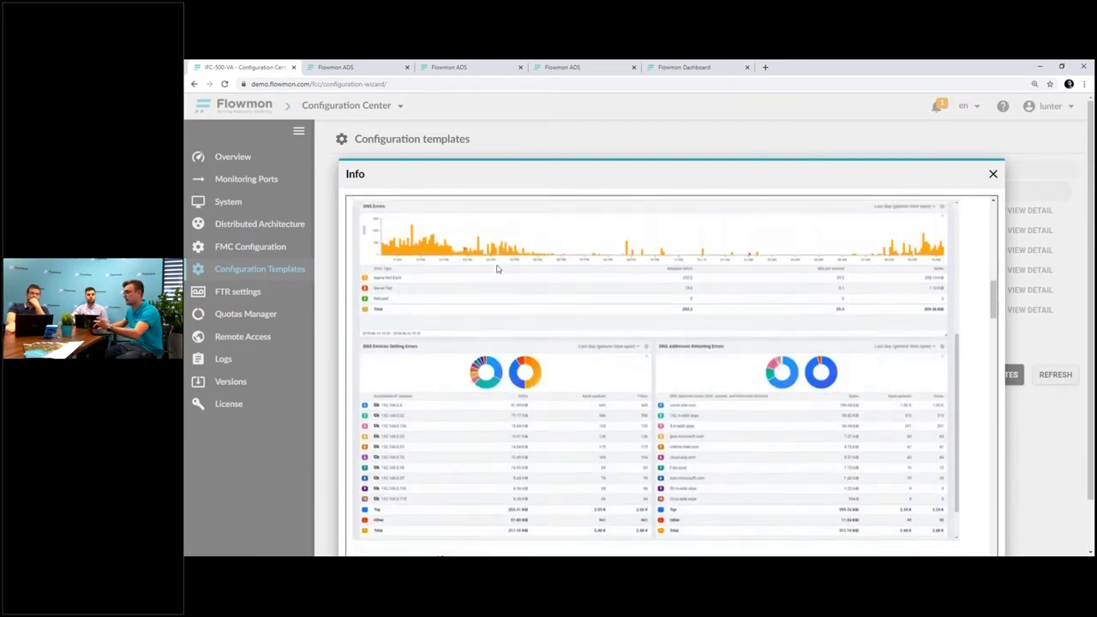
pyautogui.scroll(-13, 497, 268)
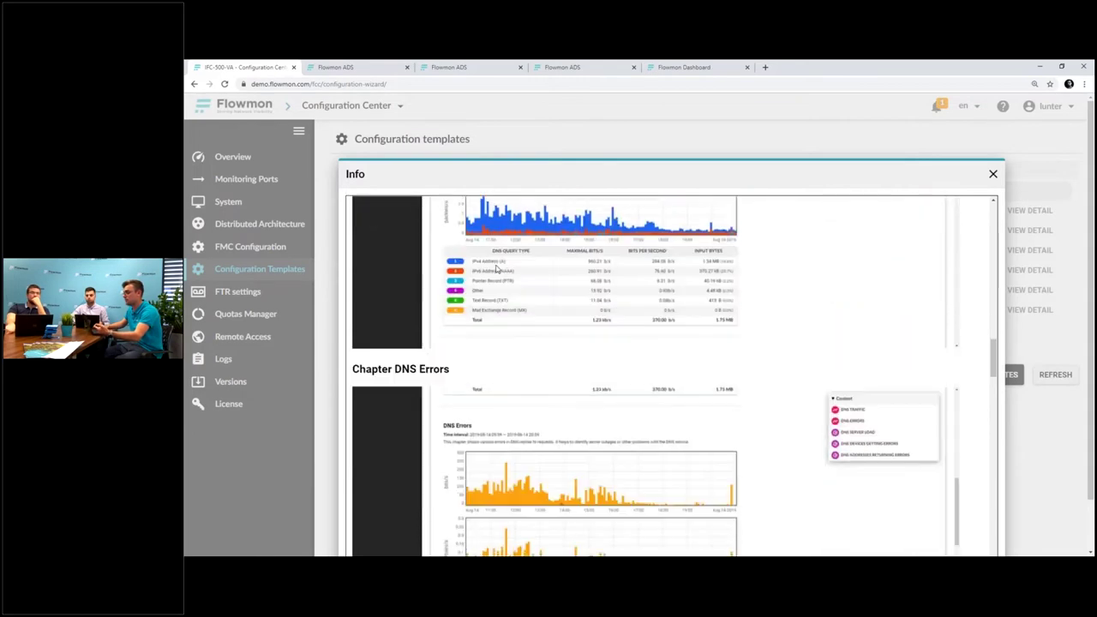
pyautogui.scroll(-15, 499, 268)
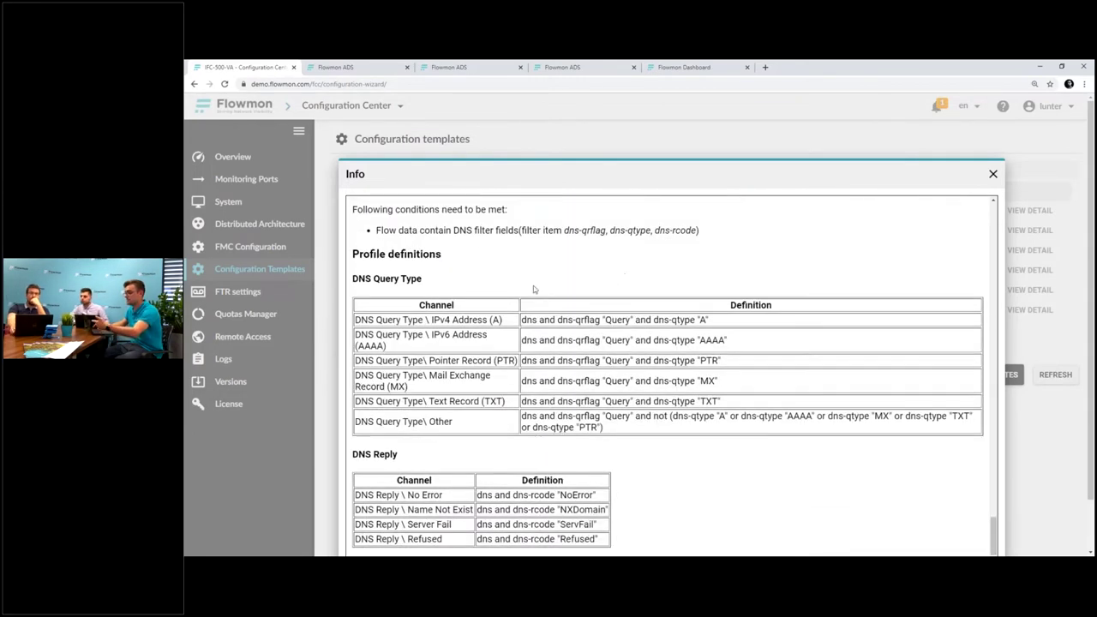
pyautogui.click(993, 175)
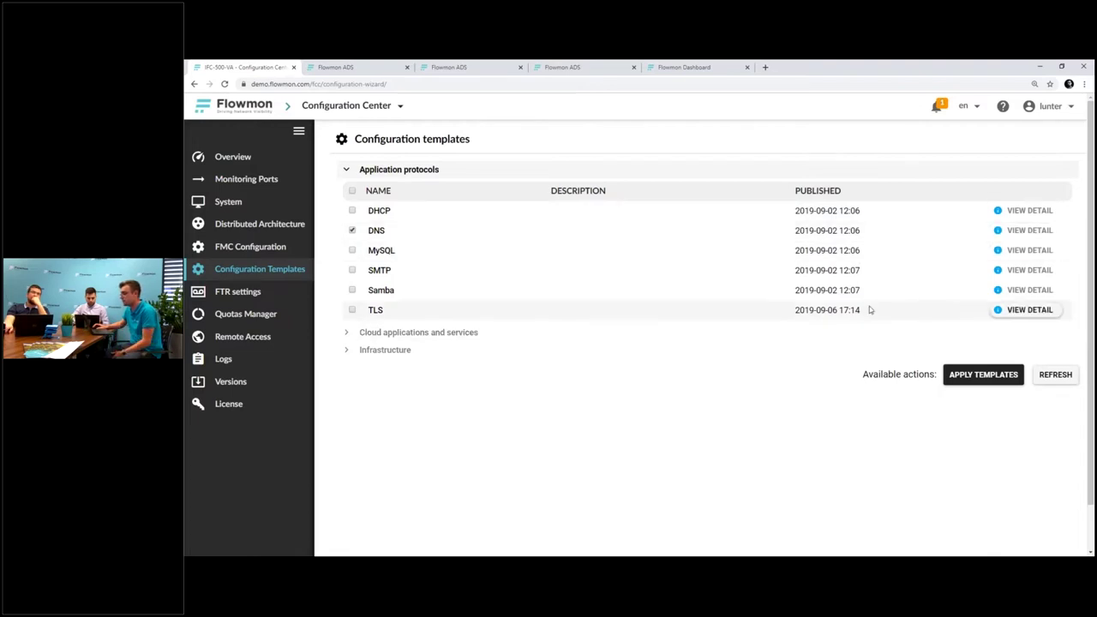
# Apply the selected DNS template to the logged-in user's account, importing all dashboard, widget, profile, chapter and report configuration groups
pyautogui.click(968, 377)
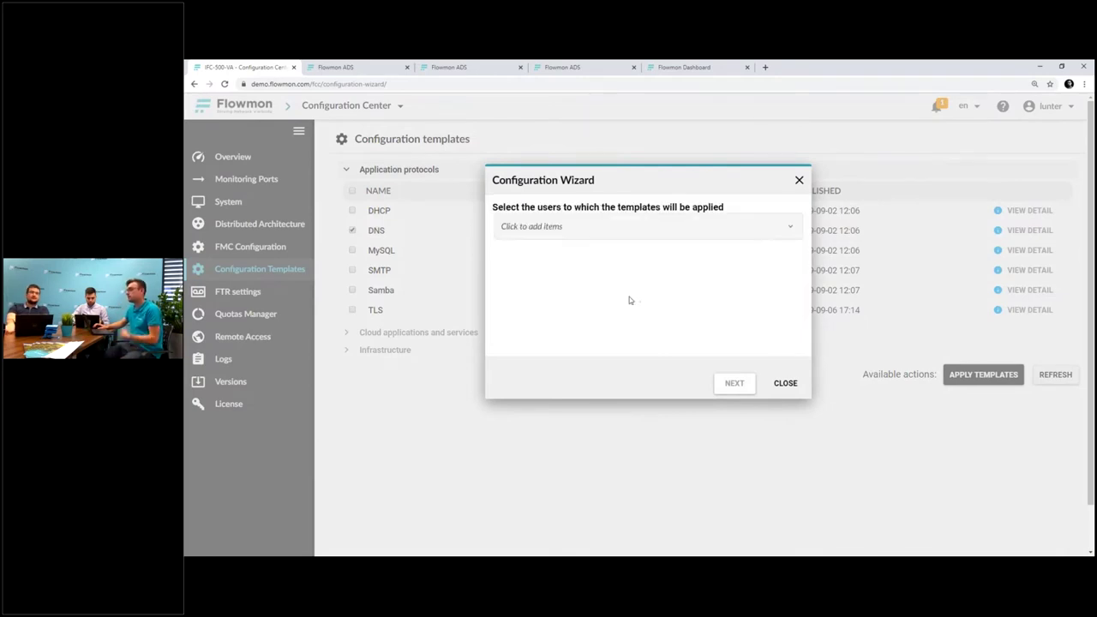
pyautogui.click(619, 228)
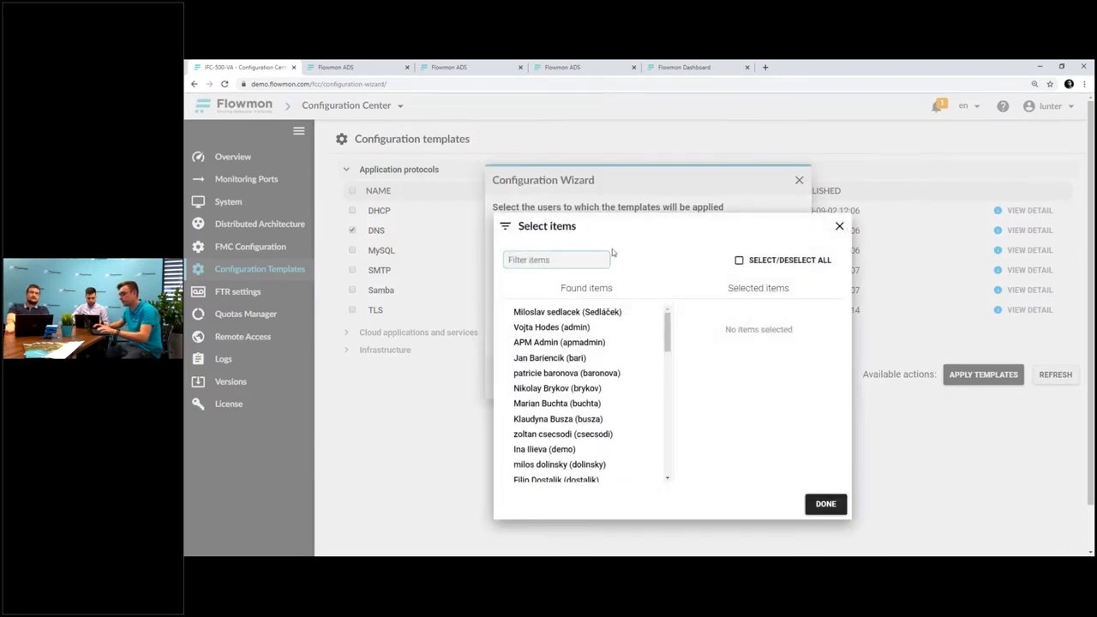
pyautogui.click(567, 263)
pyautogui.write('lu')
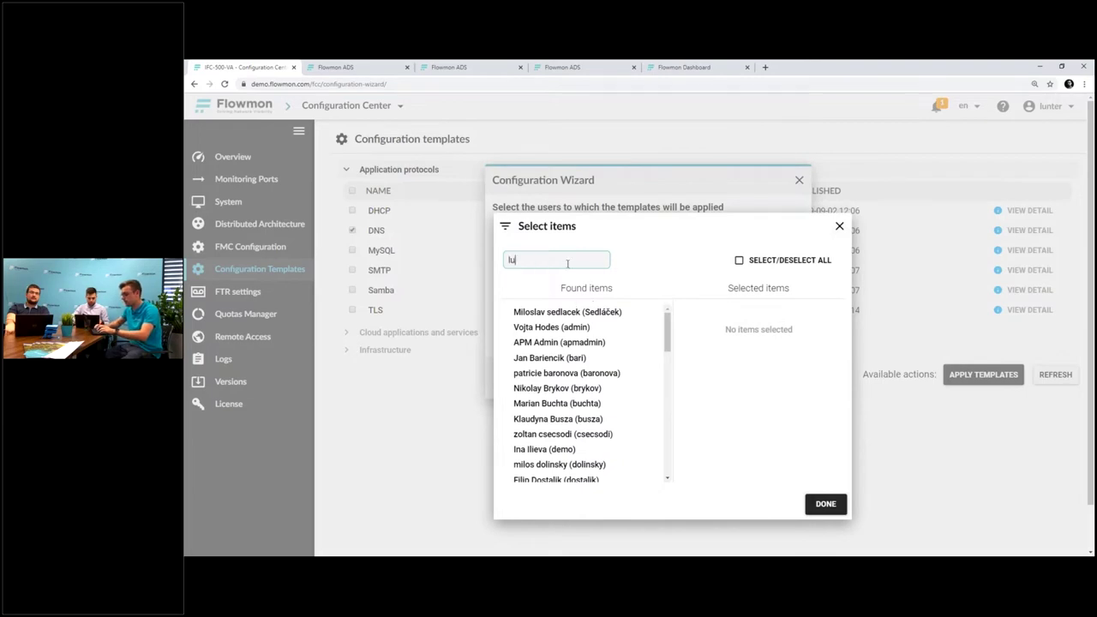
pyautogui.write('nt')
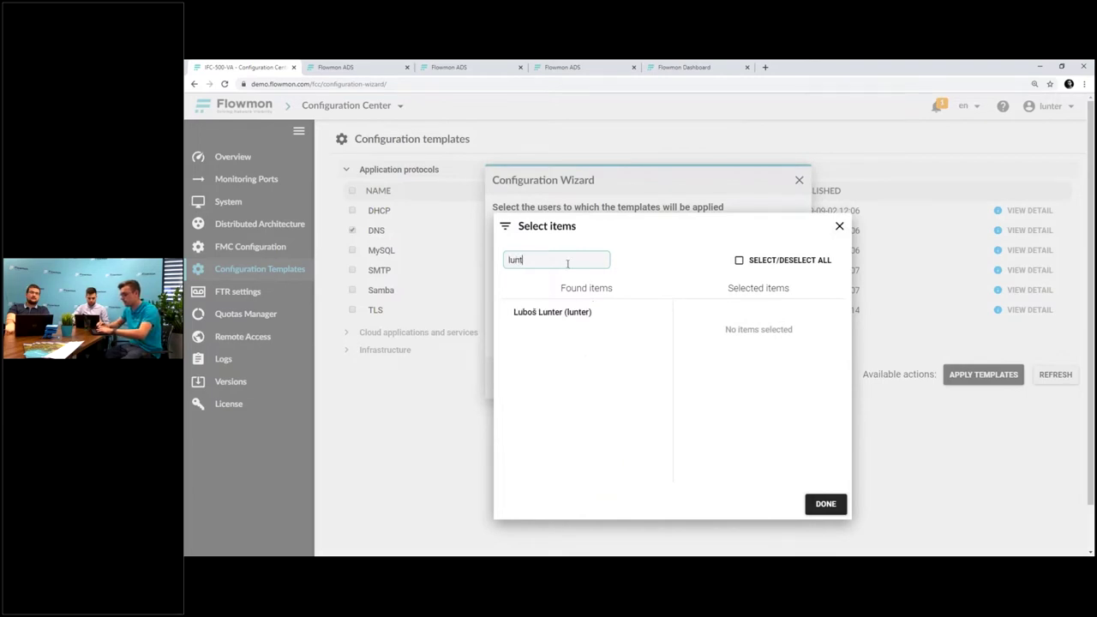
pyautogui.click(569, 313)
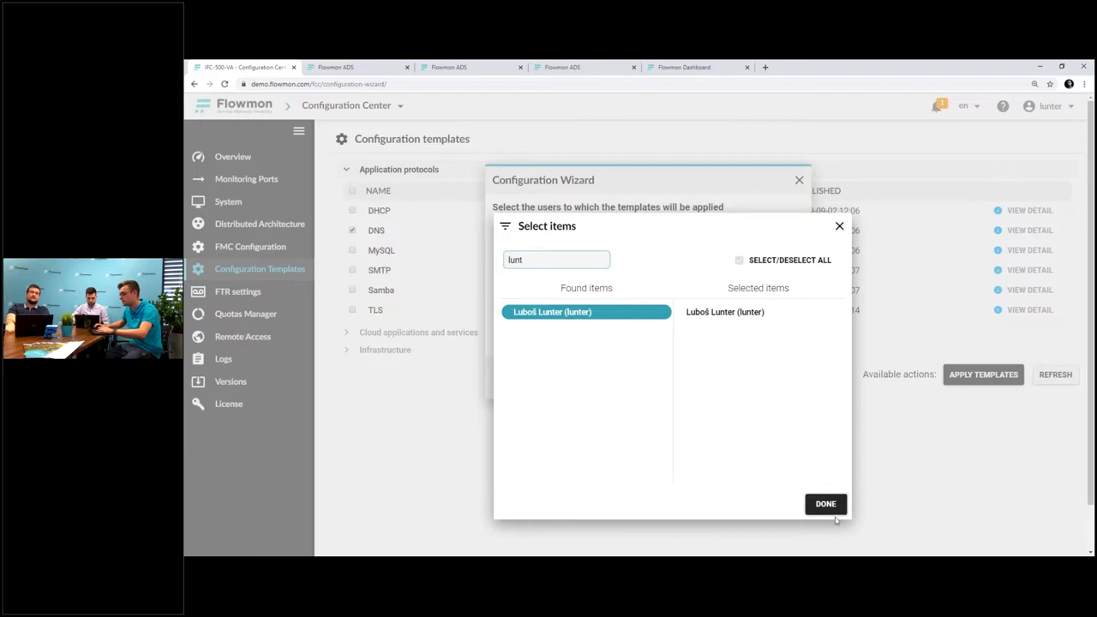
pyautogui.click(827, 507)
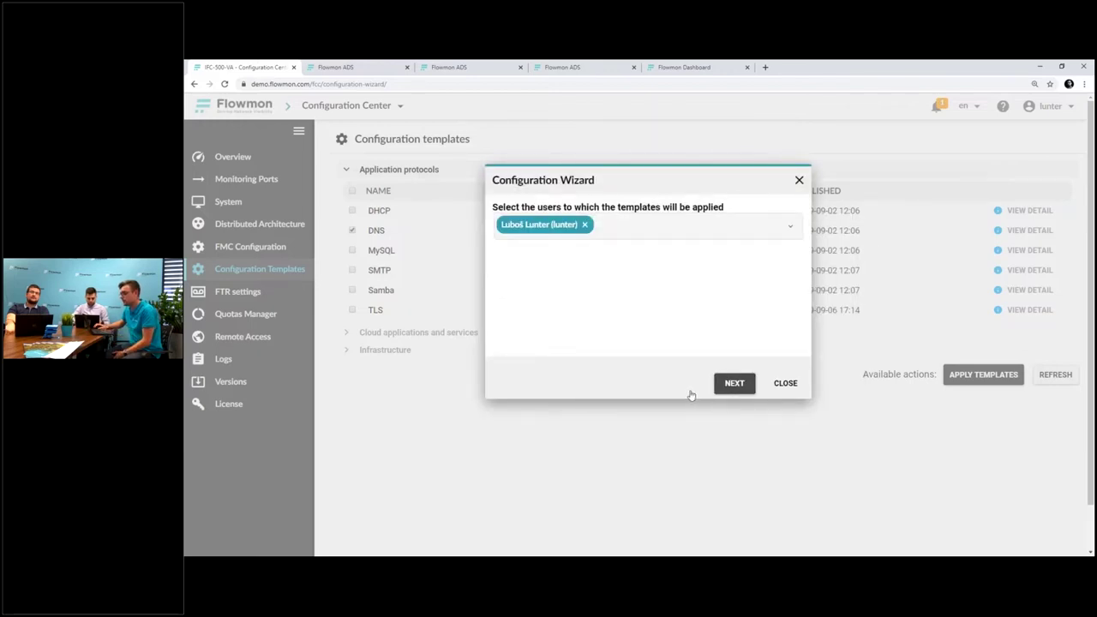
pyautogui.click(722, 388)
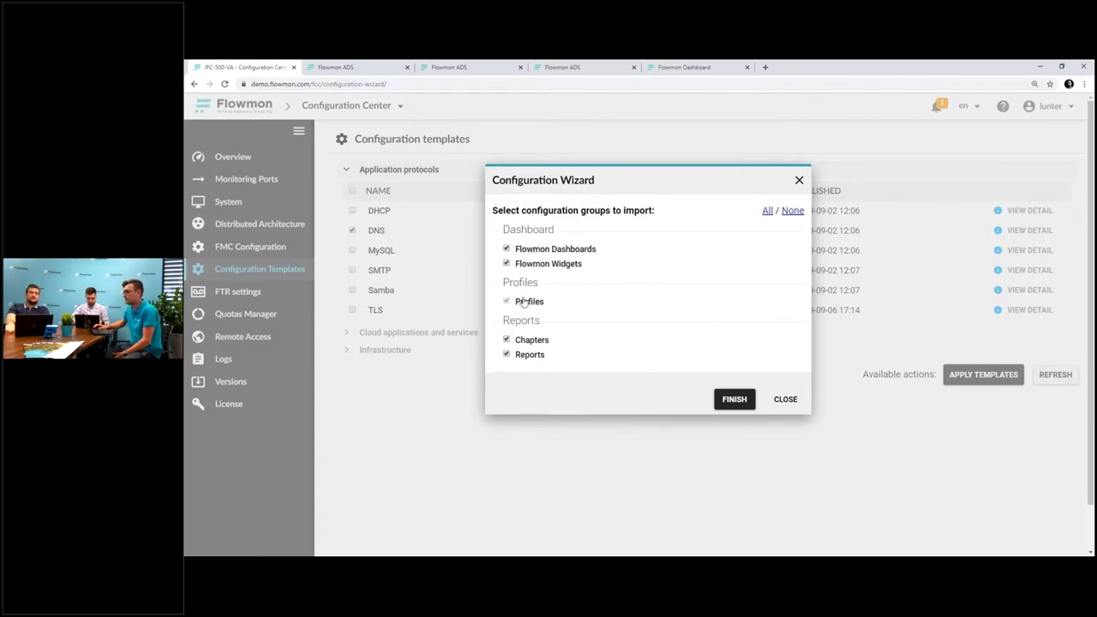
pyautogui.click(735, 400)
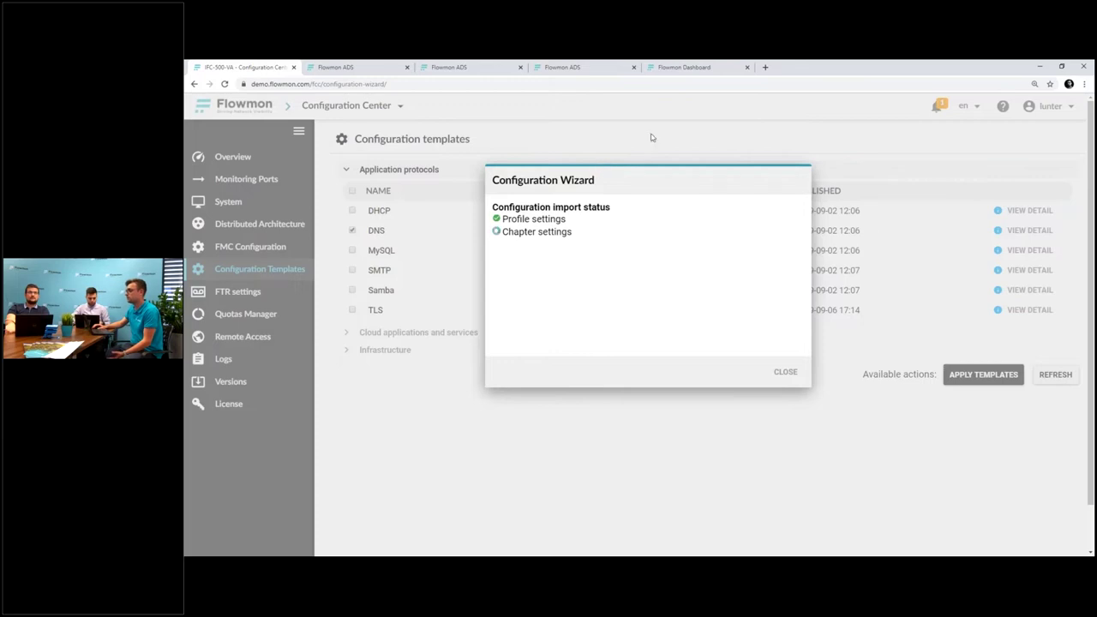
# Switch to the Flowmon Dashboard browser tab and expand the Security status details on the Status dashboard
pyautogui.click(688, 68)
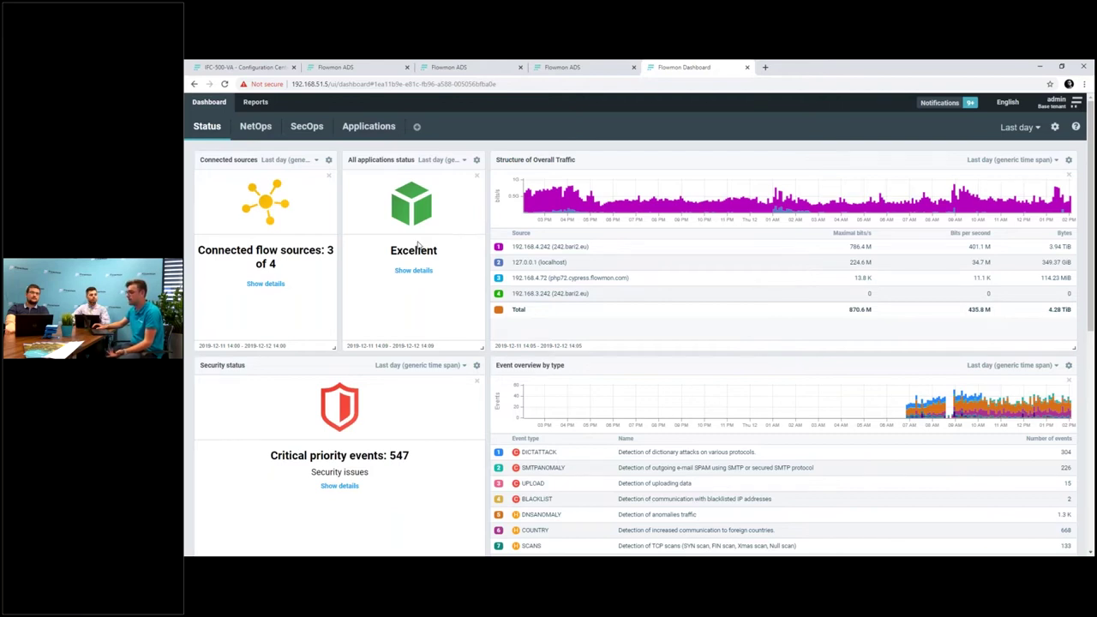
pyautogui.scroll(-1, 363, 318)
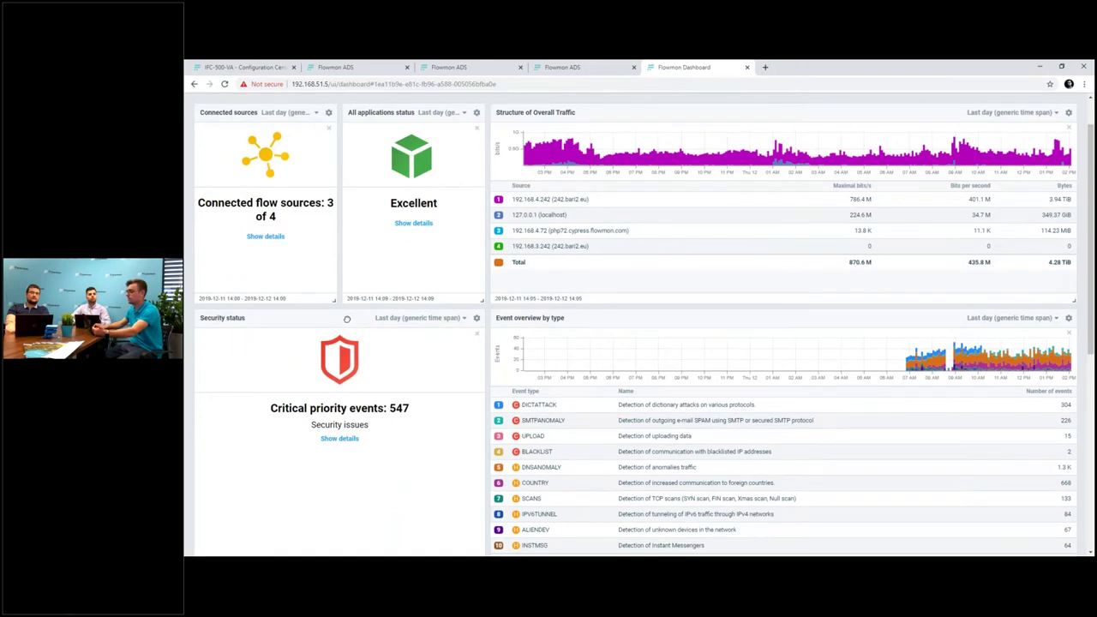
pyautogui.click(342, 438)
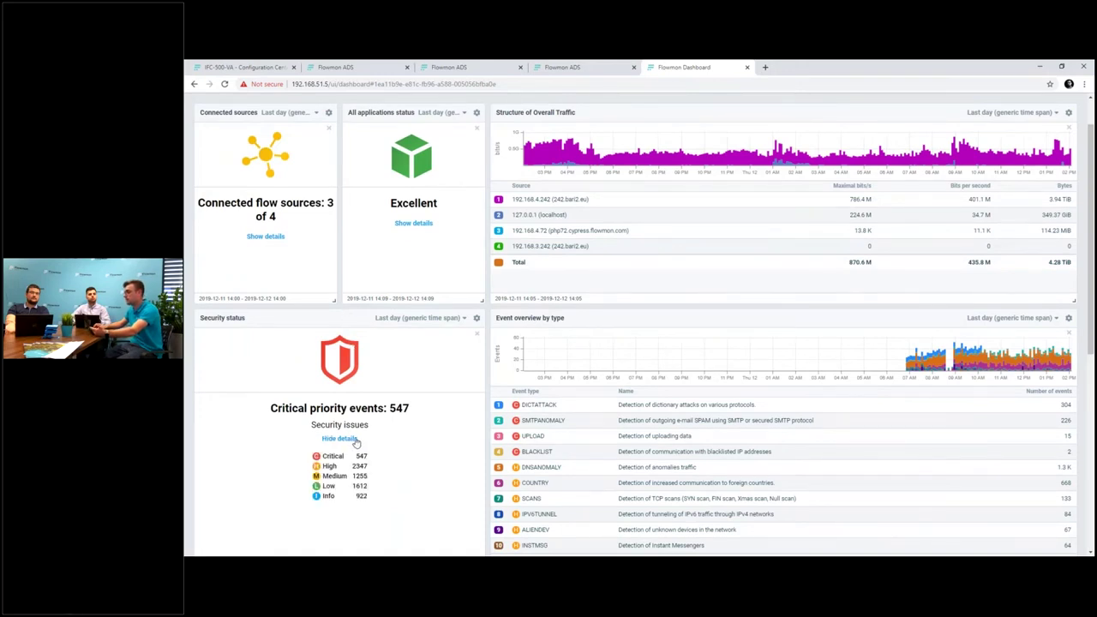
pyautogui.scroll(1, 420, 318)
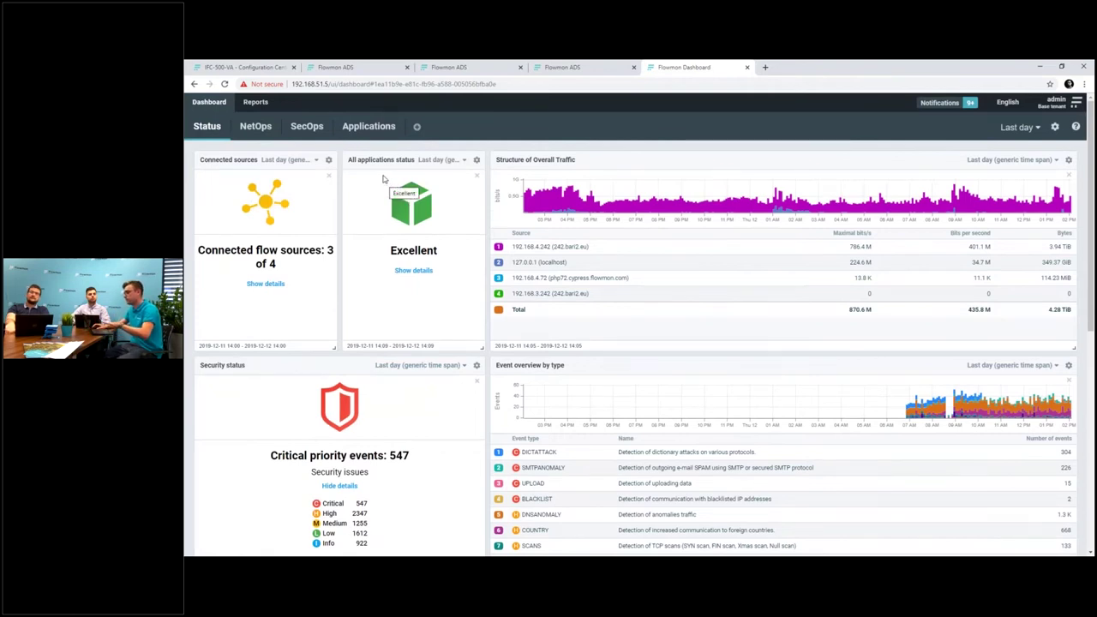
# View the NetOps dashboard and create a new dashboard from the predefined NetOps one, keeping the suggested name NetOps 1
pyautogui.click(255, 127)
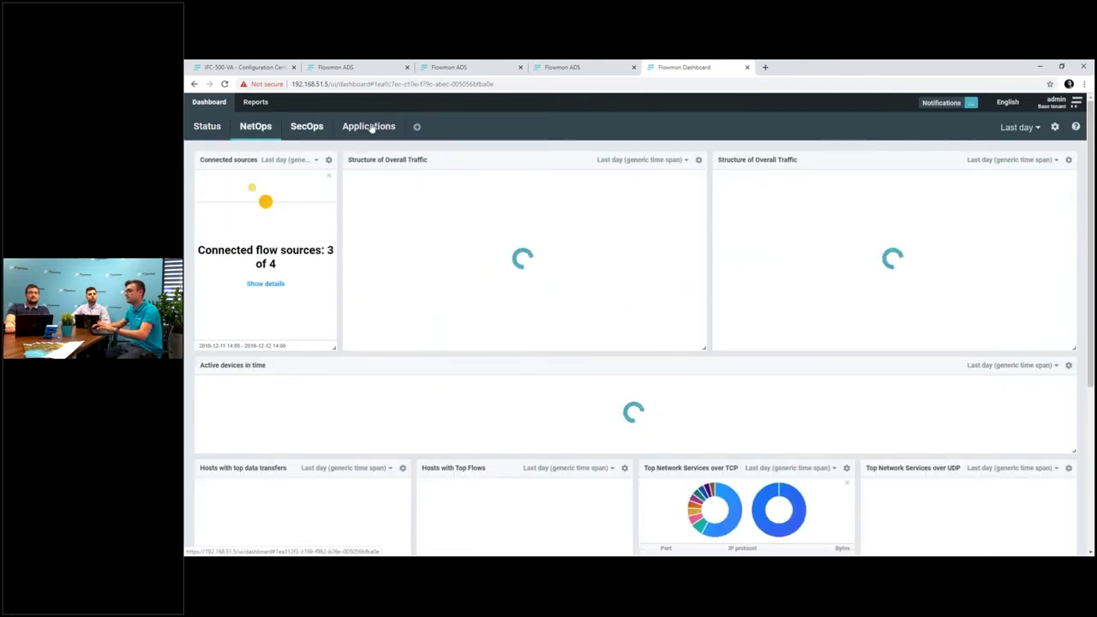
pyautogui.click(417, 127)
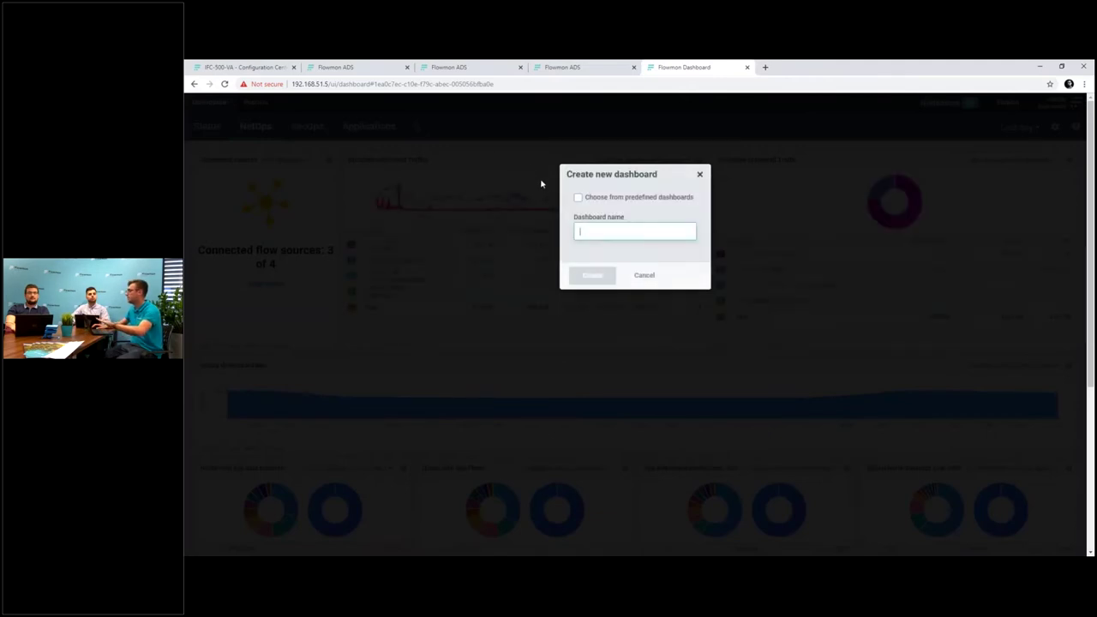
pyautogui.click(586, 200)
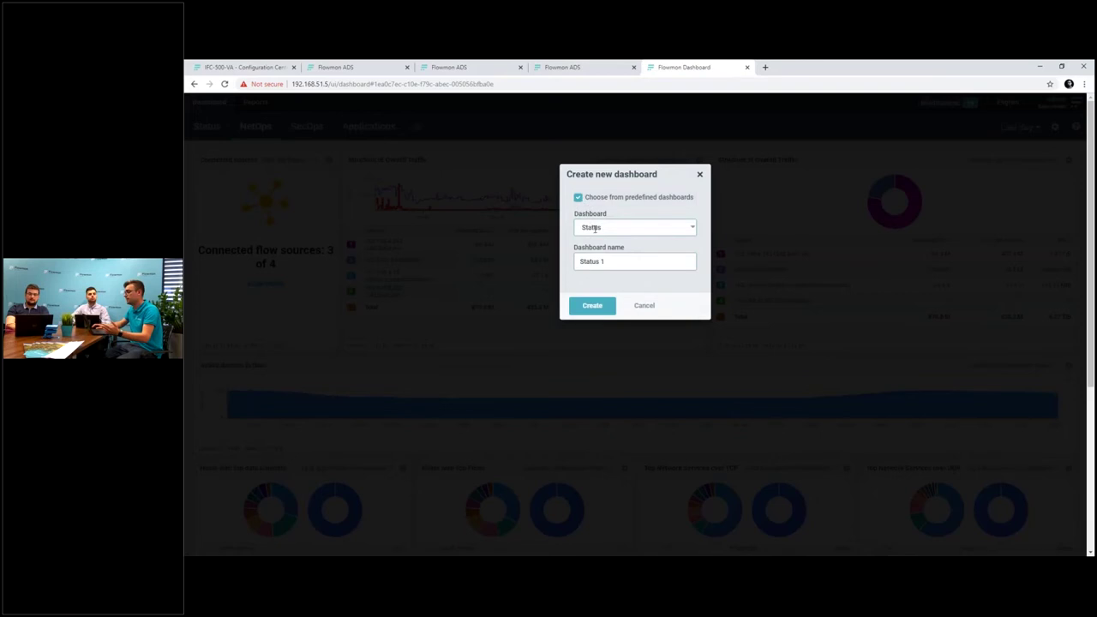
pyautogui.click(614, 228)
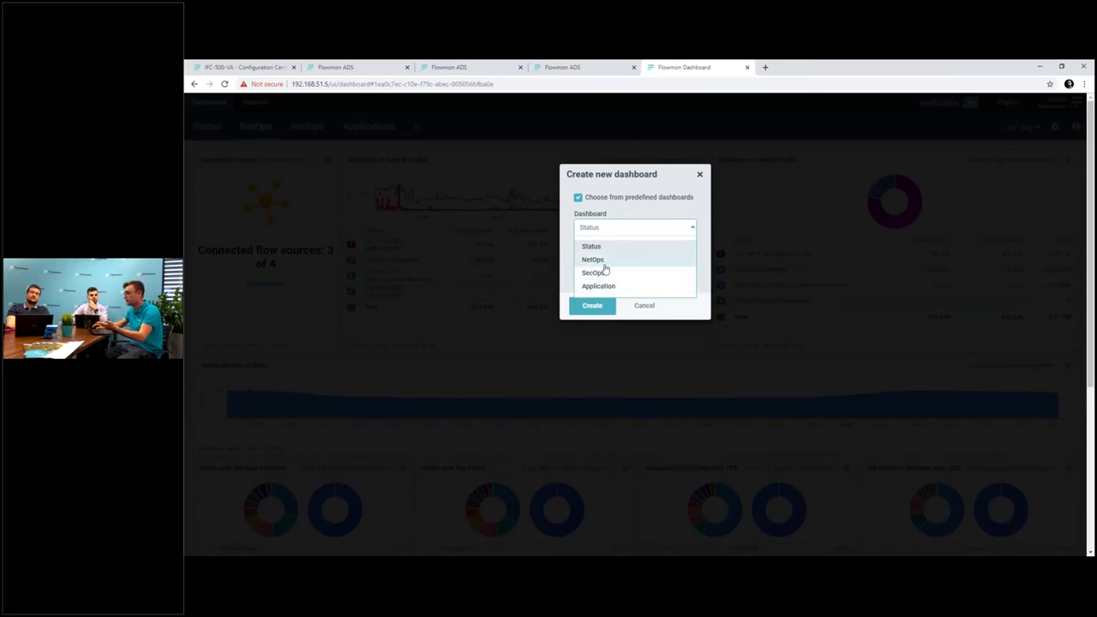
pyautogui.click(603, 262)
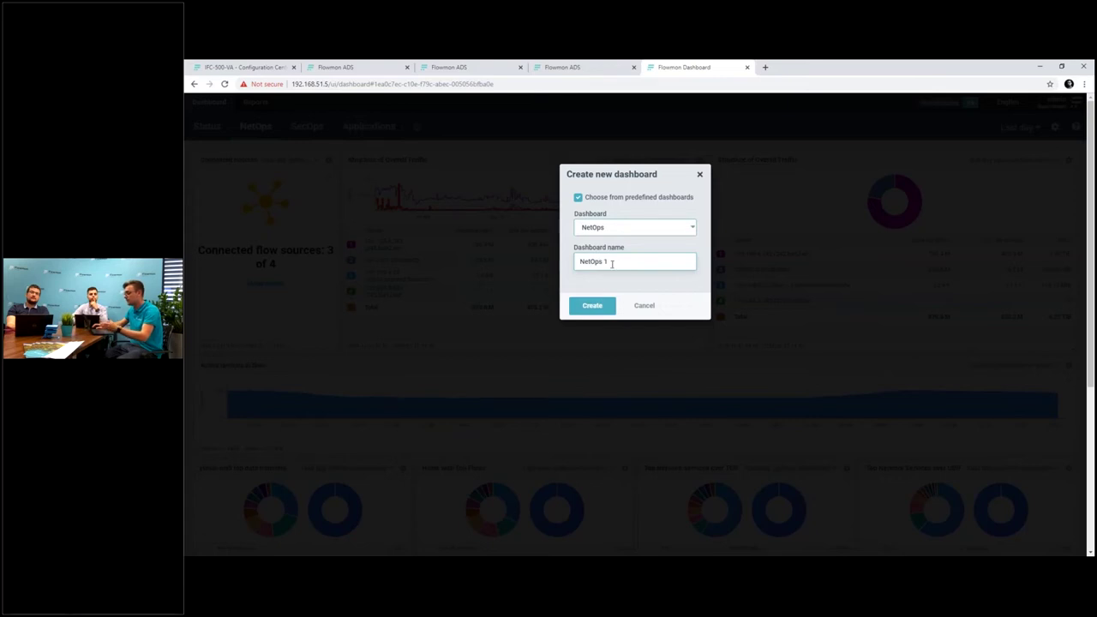
pyautogui.click(598, 305)
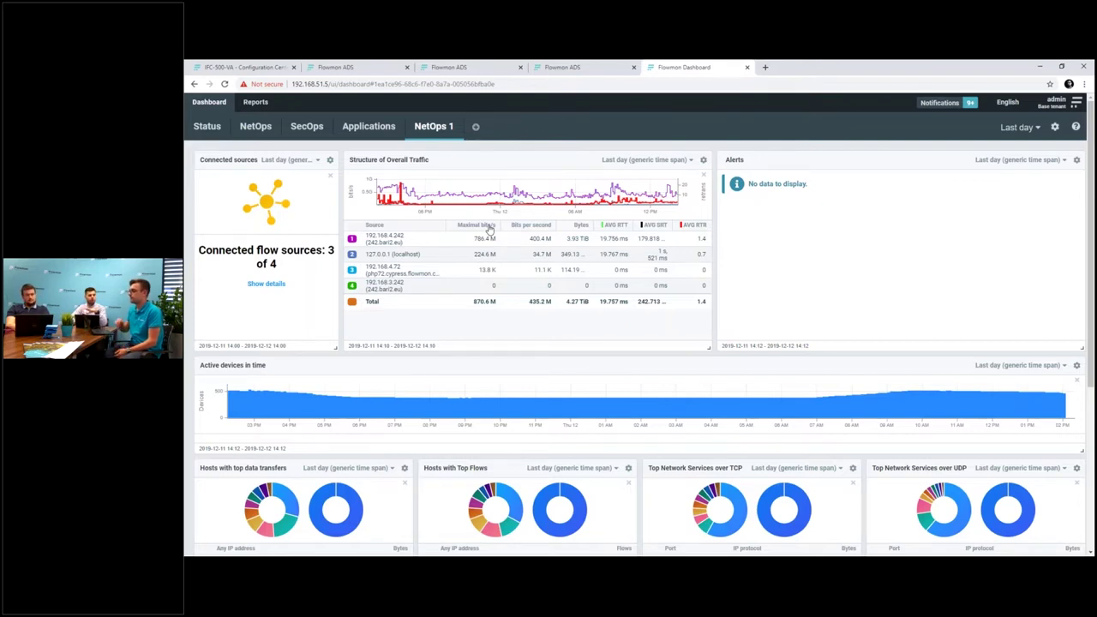
# Examine the application performance overview on the Applications dashboard and return to the Status dashboard
pyautogui.click(386, 129)
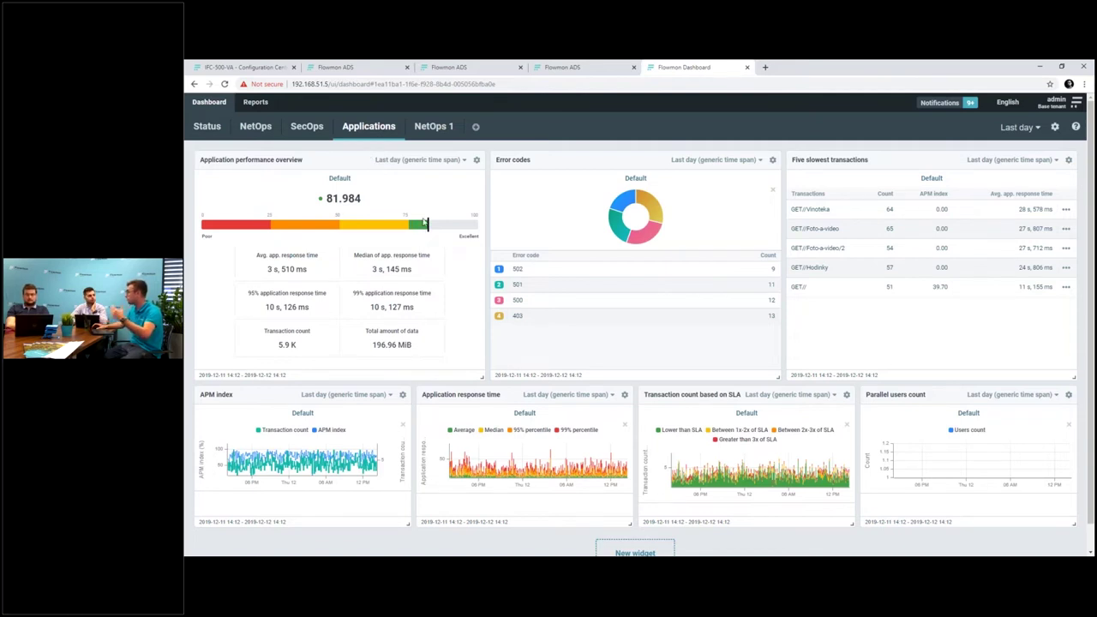
pyautogui.moveTo(417, 225)
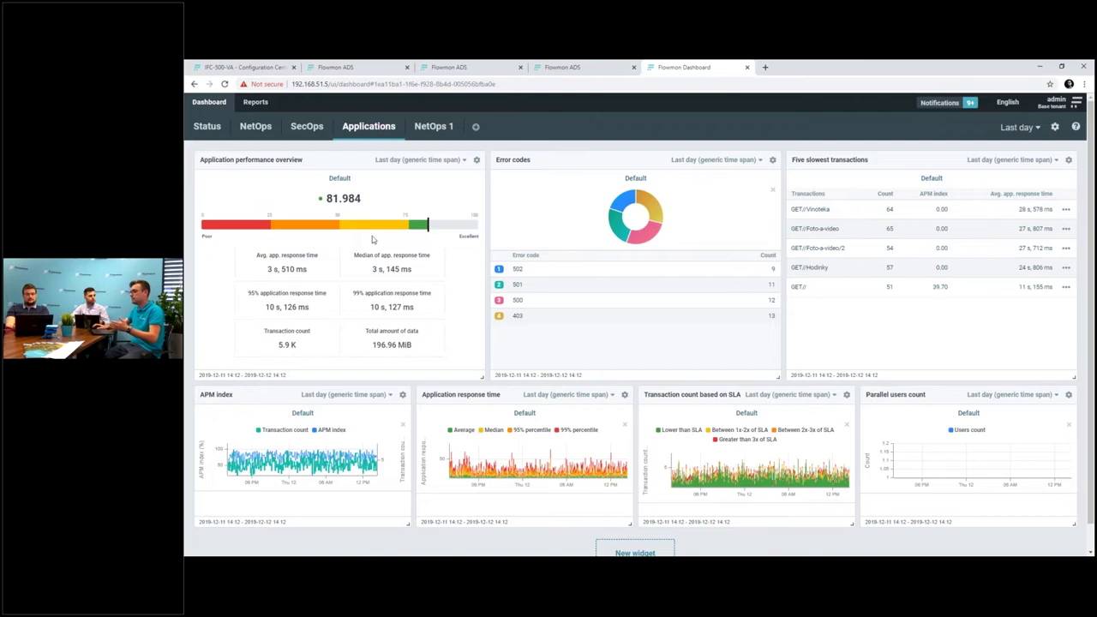
pyautogui.click(207, 126)
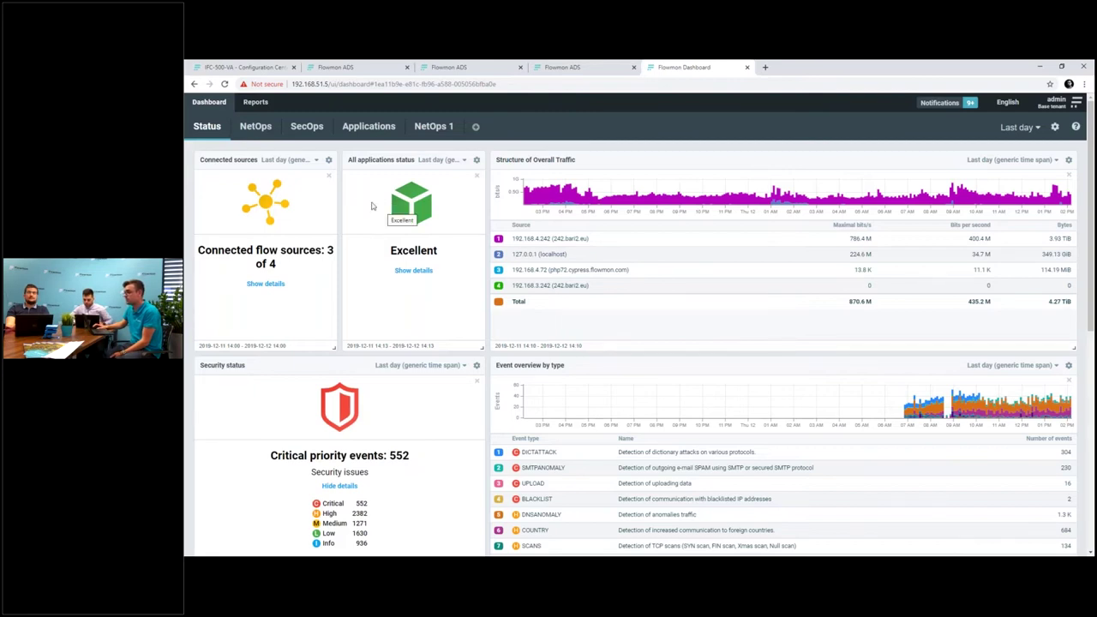
# Start a new report in the Reports section and name it "Test webinar"
pyautogui.click(257, 103)
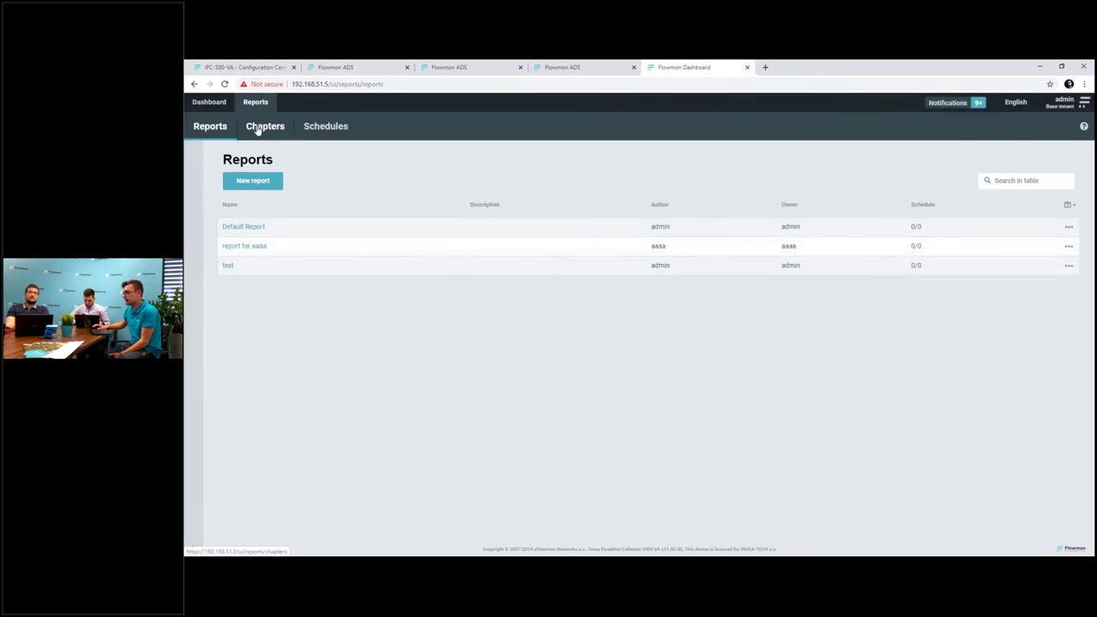
pyautogui.click(253, 181)
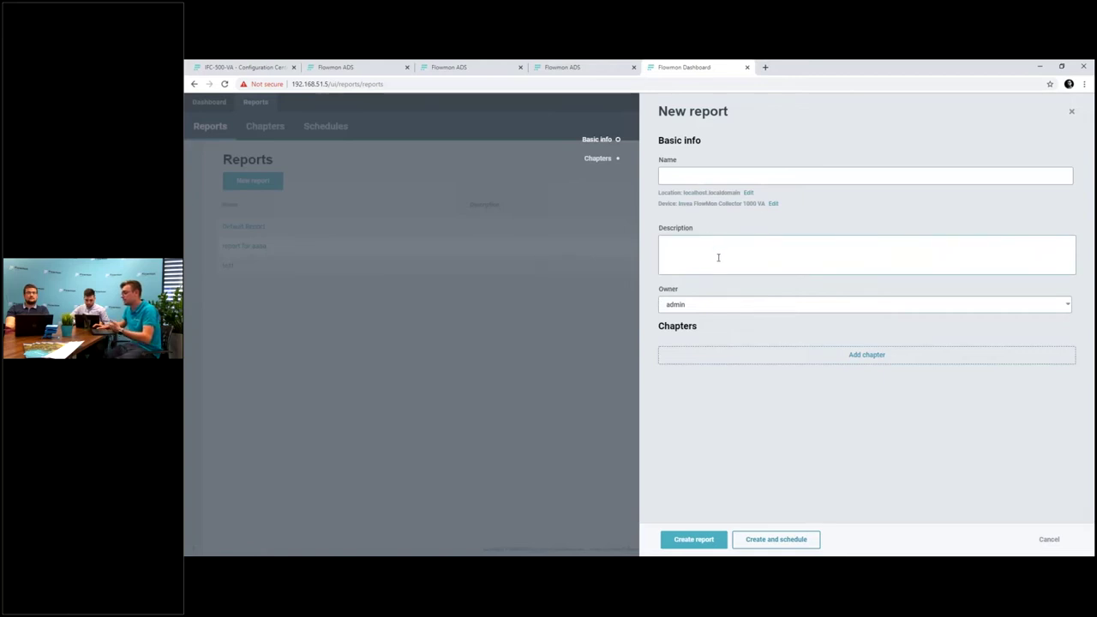
pyautogui.click(711, 174)
pyautogui.write('Test webinar')
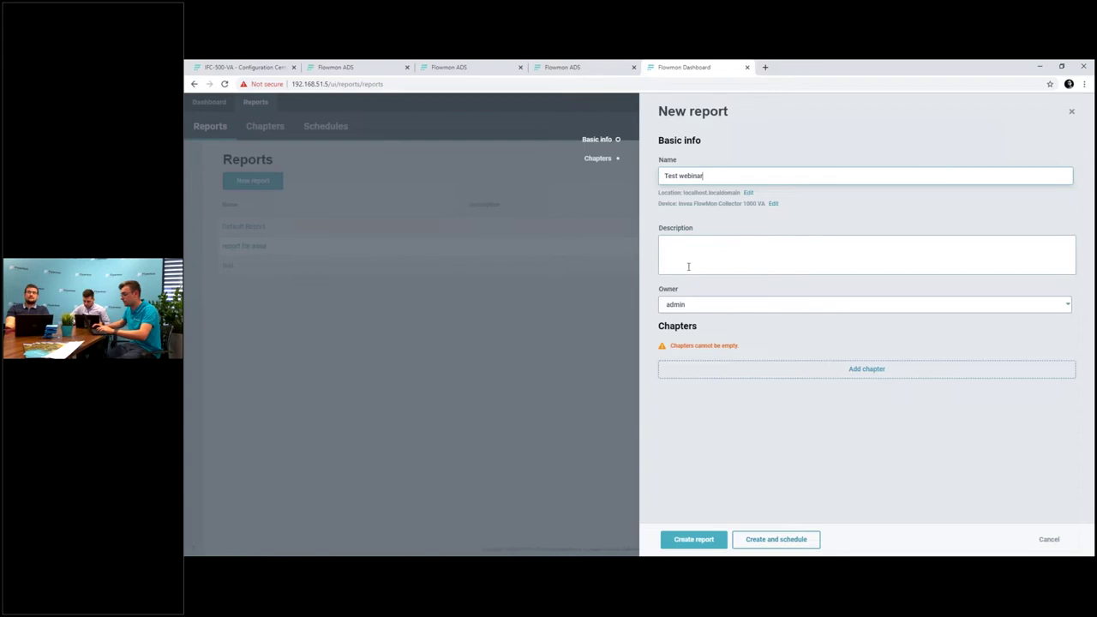
# Add the Anomaly Detection System chapters Events in the last batch, Security status, Top 10 IPs by event count and Top 10 events type by count
pyautogui.click(739, 370)
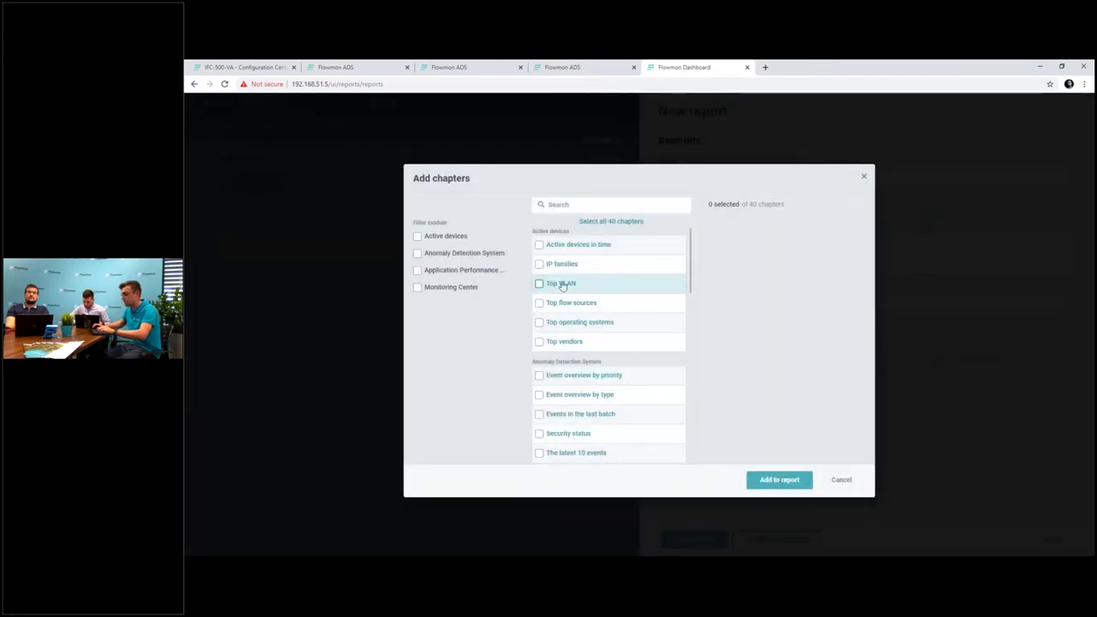
pyautogui.click(418, 255)
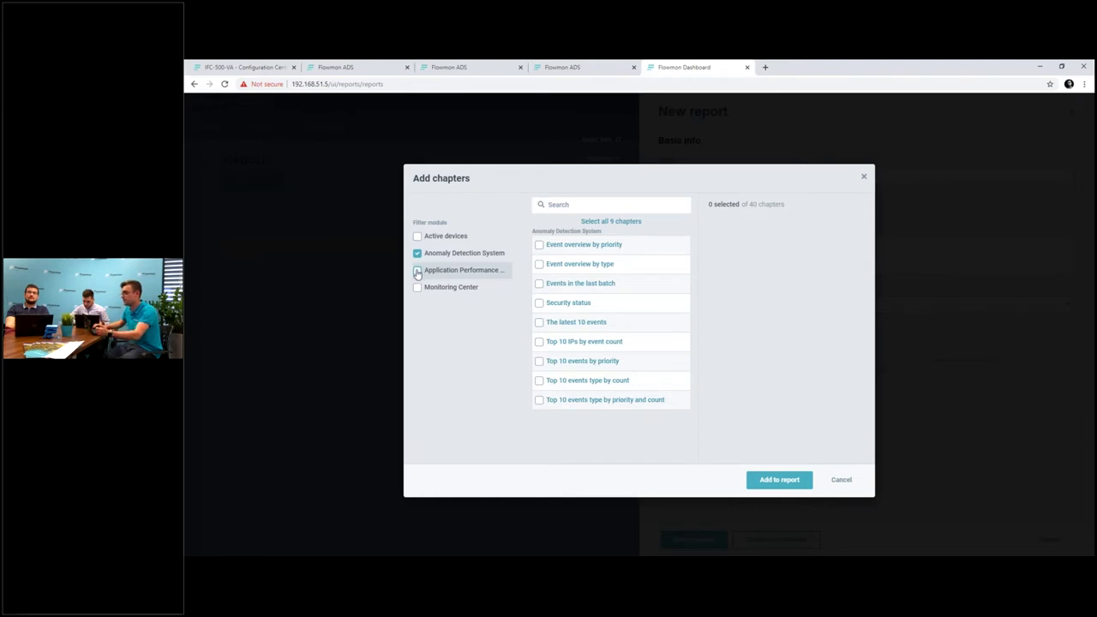
pyautogui.click(540, 284)
pyautogui.click(539, 284)
pyautogui.click(539, 303)
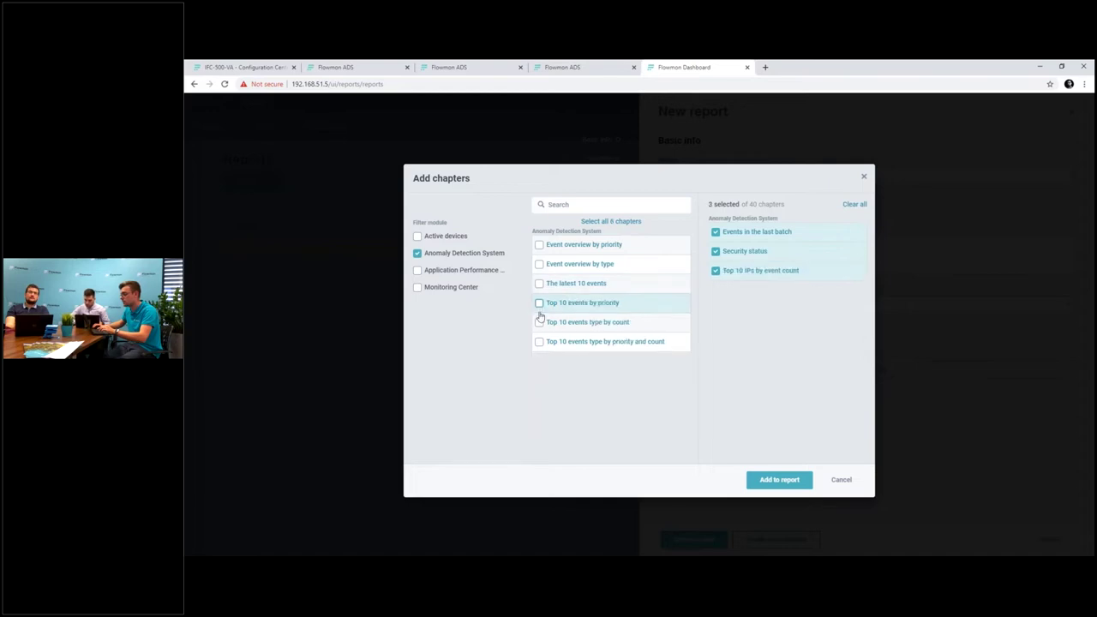
pyautogui.click(539, 322)
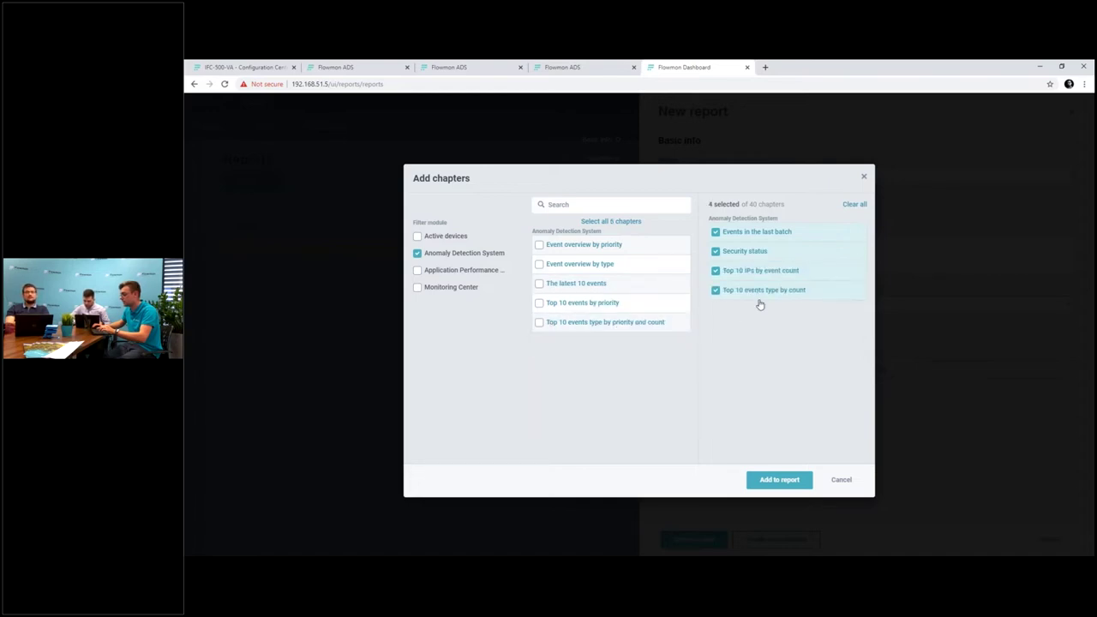
pyautogui.click(784, 482)
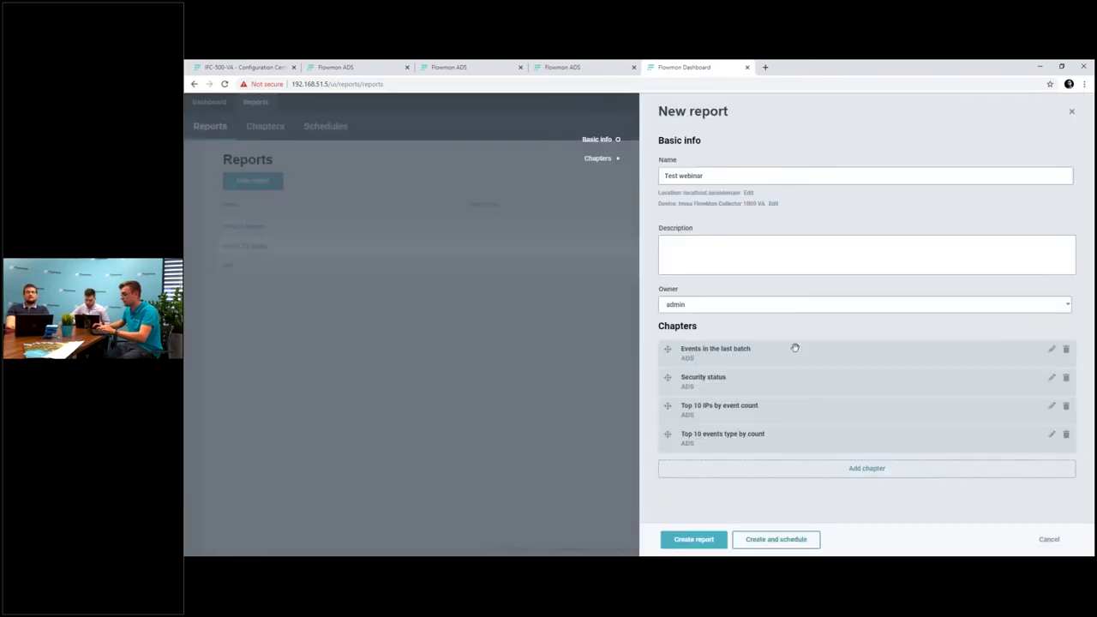
# Move the Events in the last batch chapter to third place, then create the report and continue to its schedule
pyautogui.moveTo(725, 361); pyautogui.dragTo(742, 406)
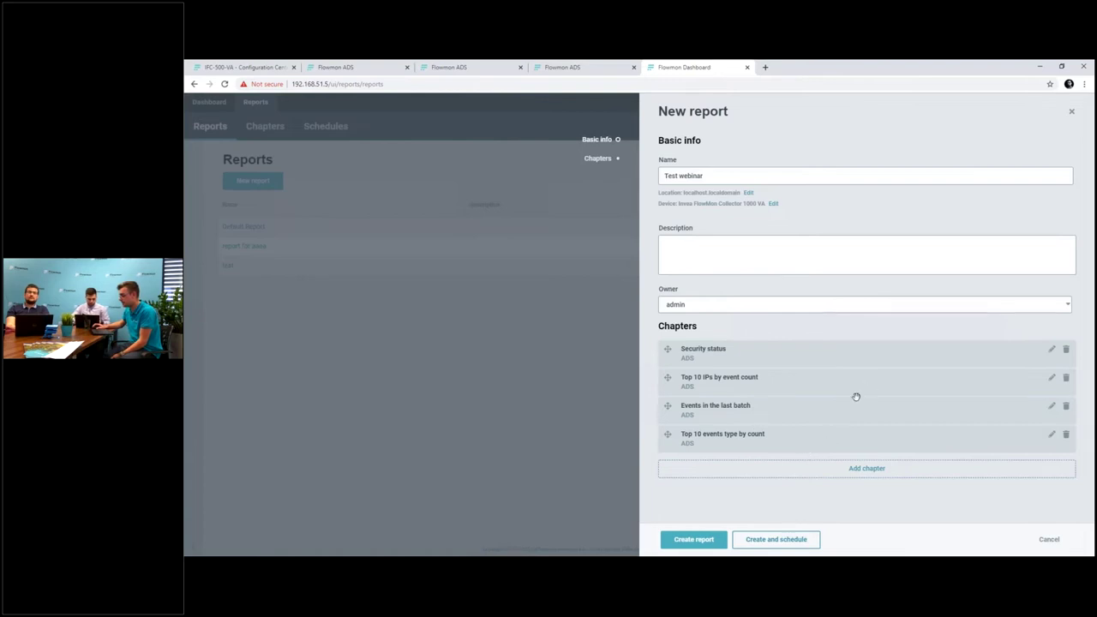
pyautogui.click(774, 540)
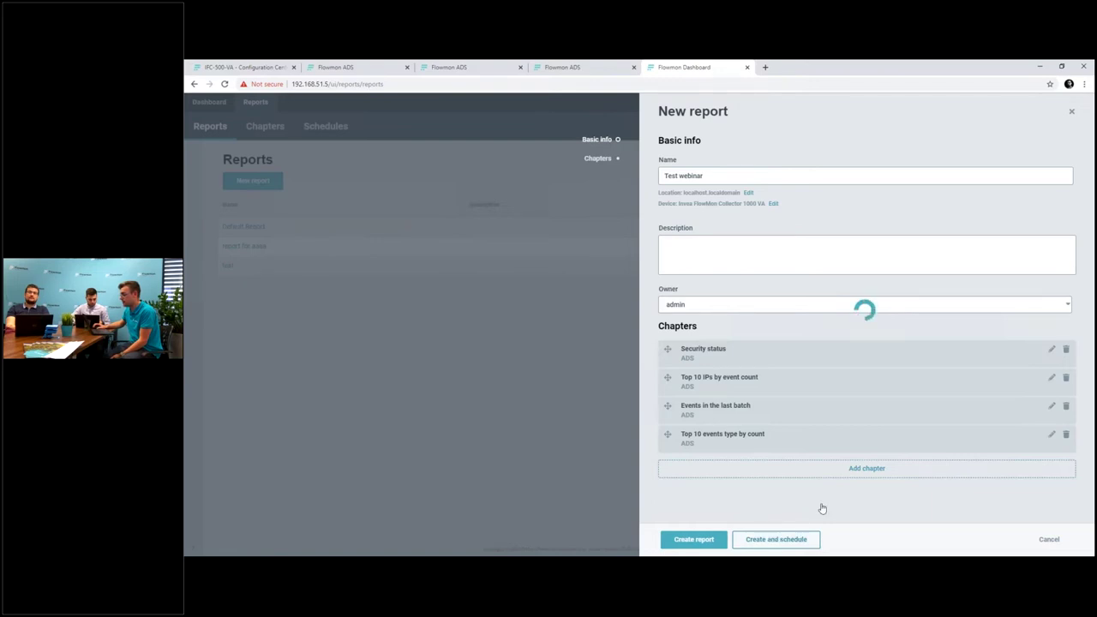
pyautogui.scroll(-3, 828, 408)
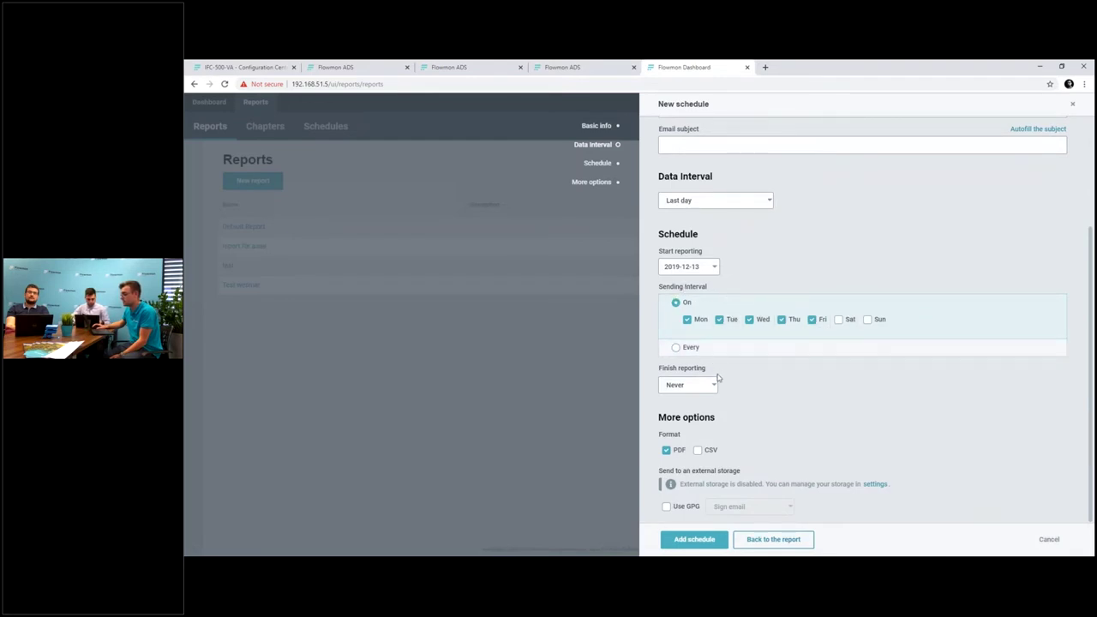
pyautogui.click(697, 450)
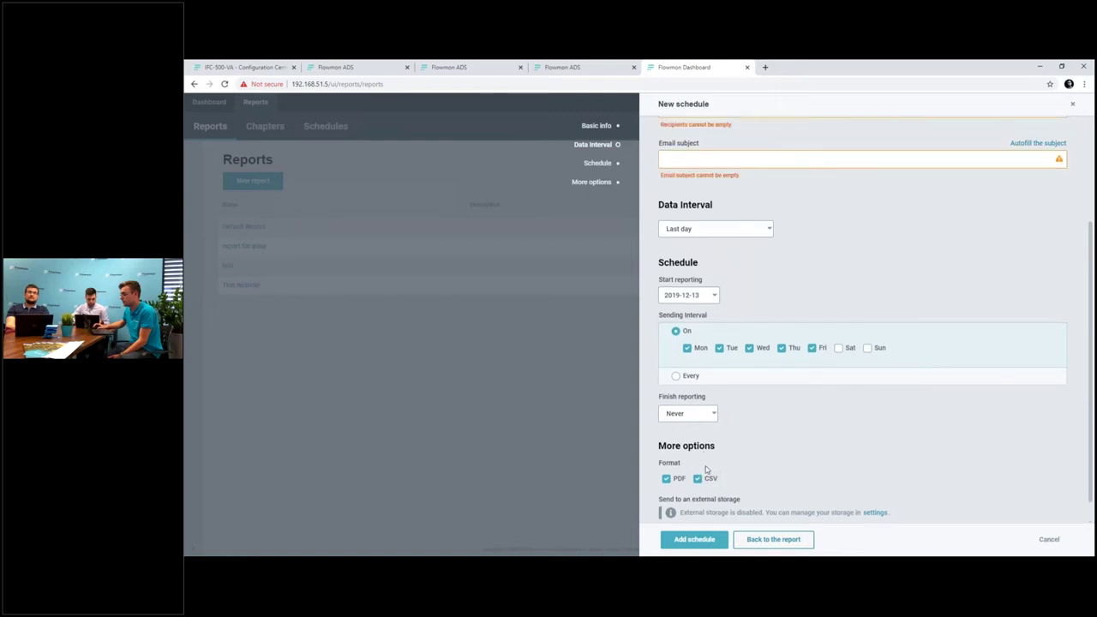
pyautogui.scroll(-1, 753, 435)
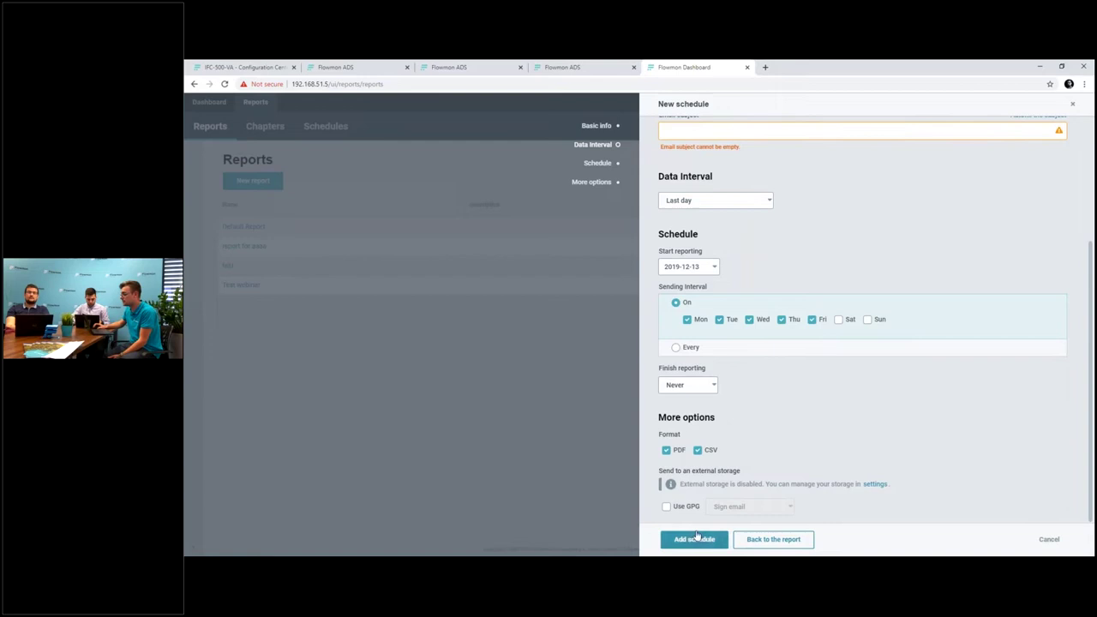
pyautogui.click(1049, 539)
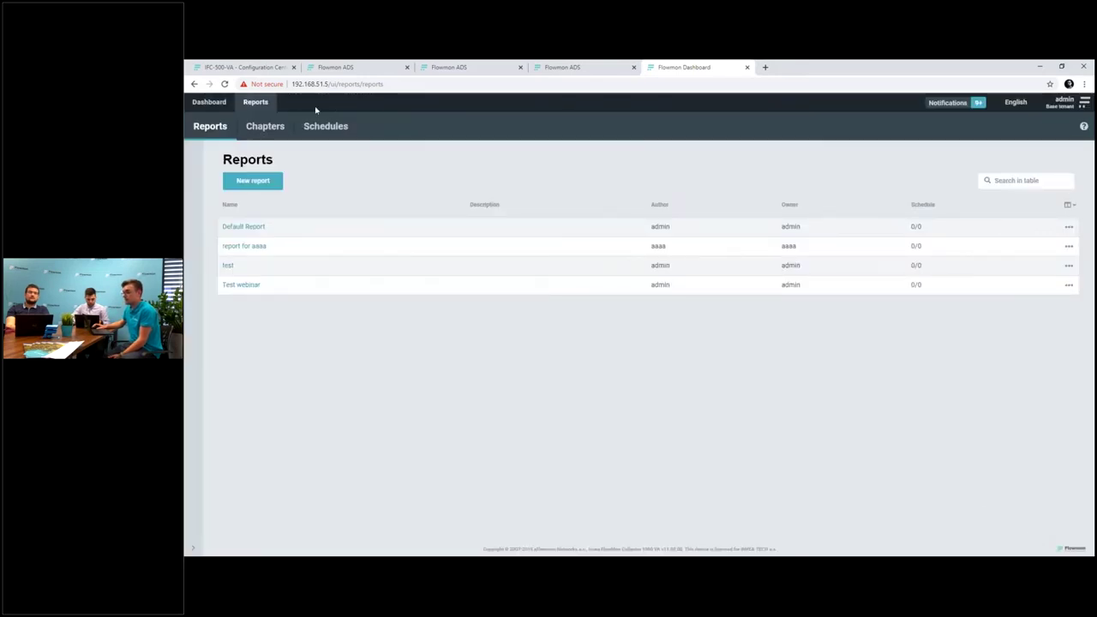
# Return to the Status dashboard and close the Configuration Wizard's import status in the Configuration Center
pyautogui.click(219, 104)
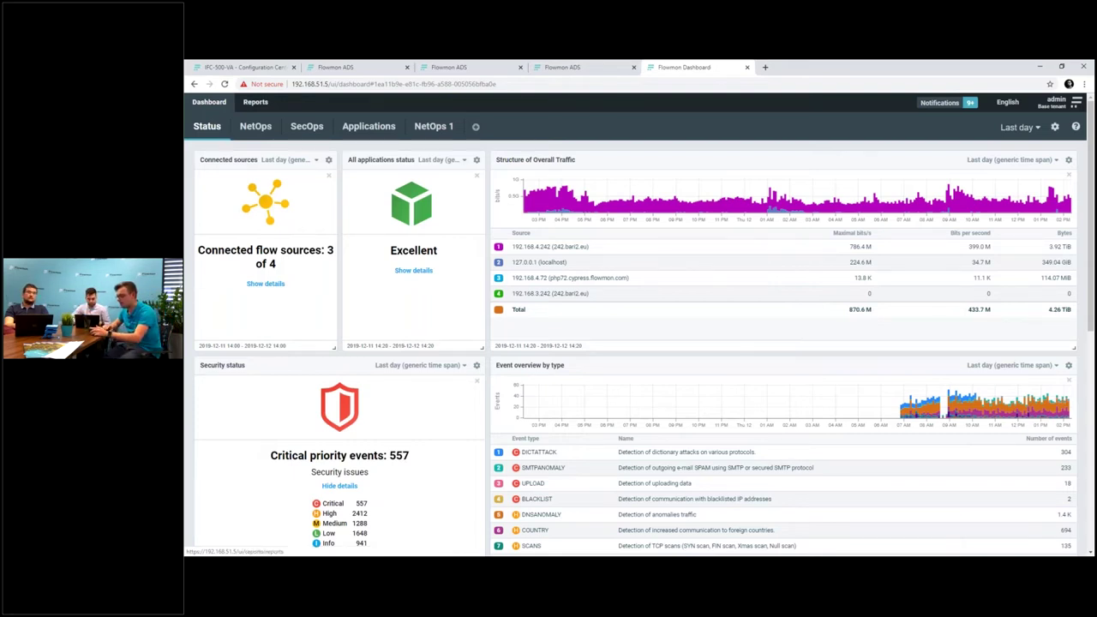
pyautogui.click(244, 67)
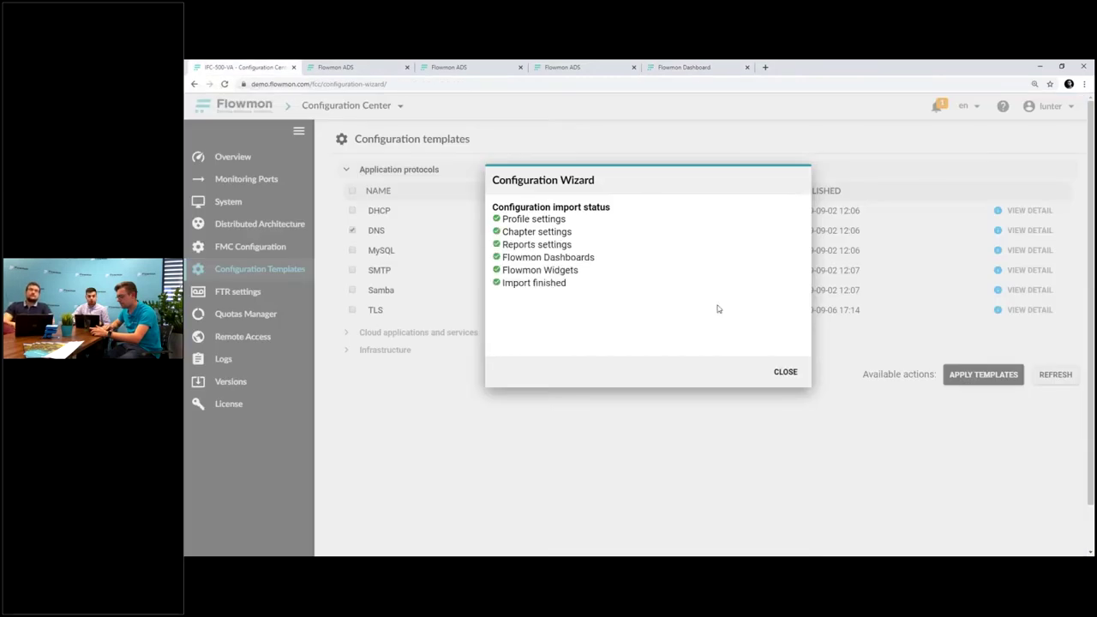
pyautogui.click(786, 372)
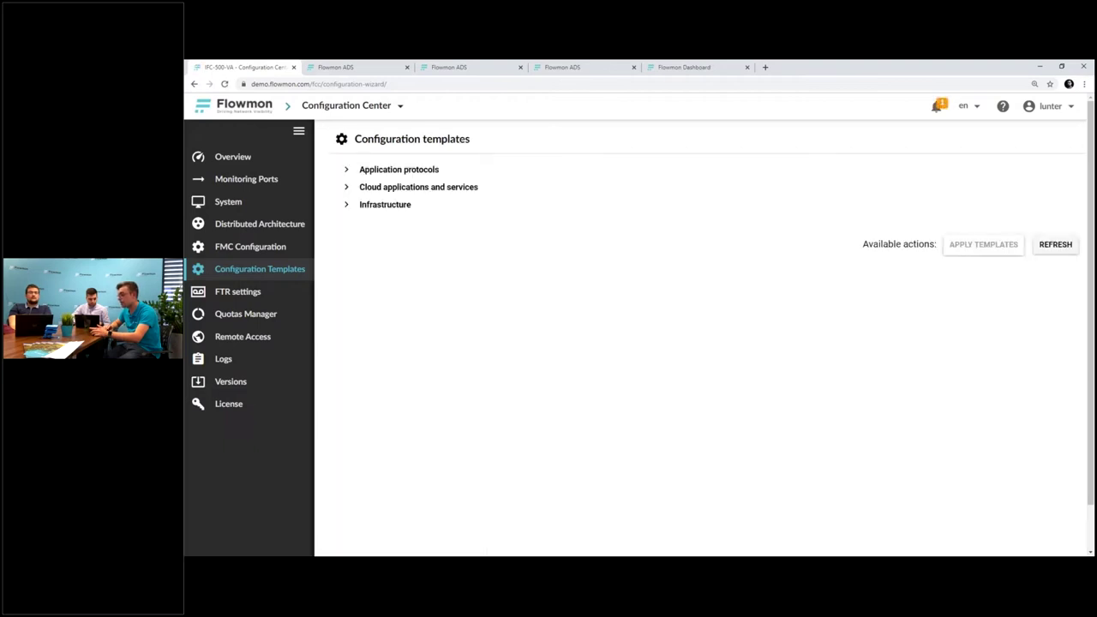
# Examine the description, template content and dashboard screenshots of the TLS template under Application protocols, and close its details
pyautogui.click(347, 171)
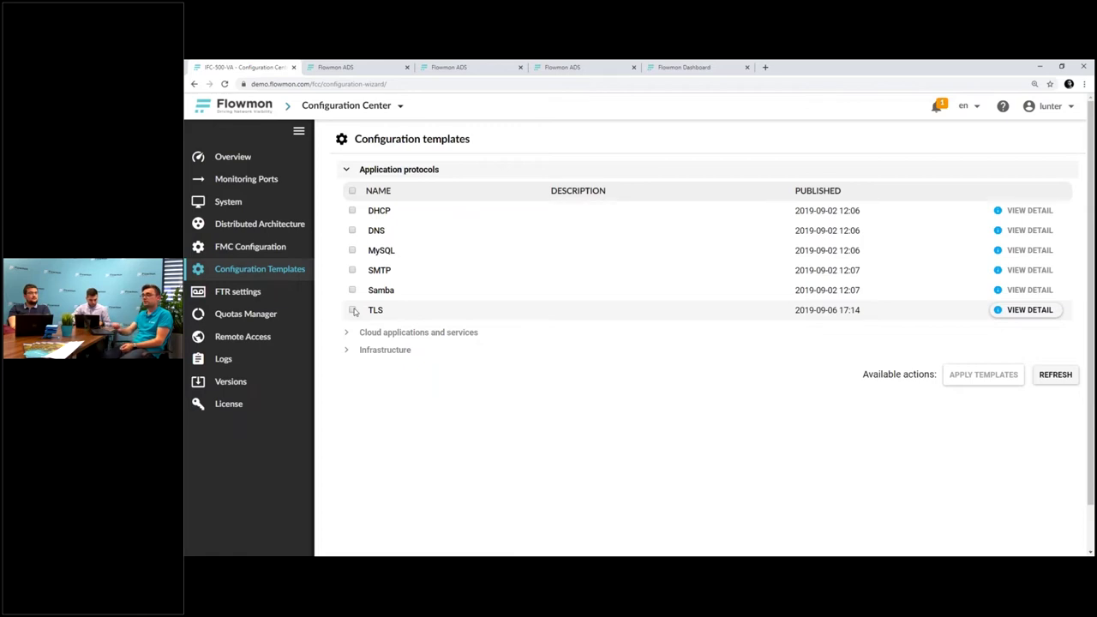
pyautogui.click(1023, 317)
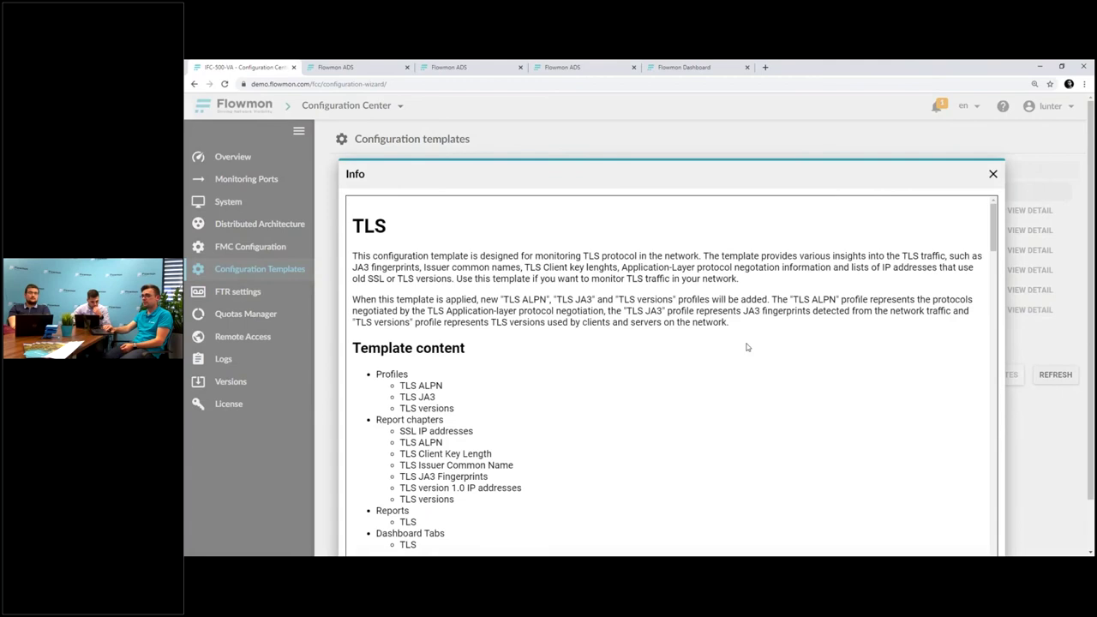
pyautogui.scroll(-1, 746, 347)
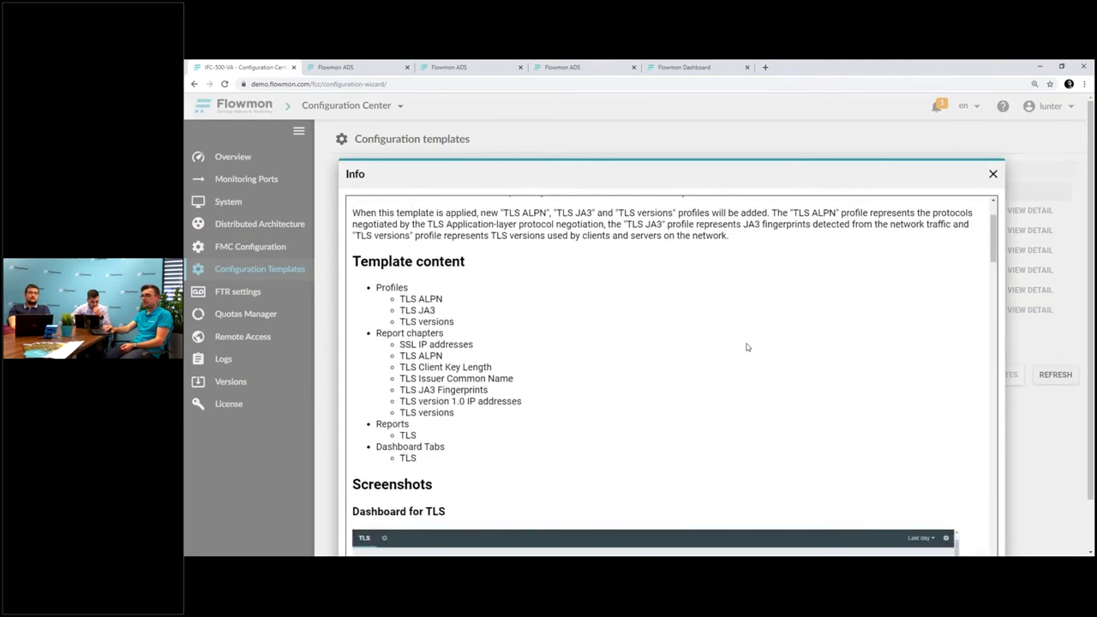
pyautogui.scroll(-2, 746, 347)
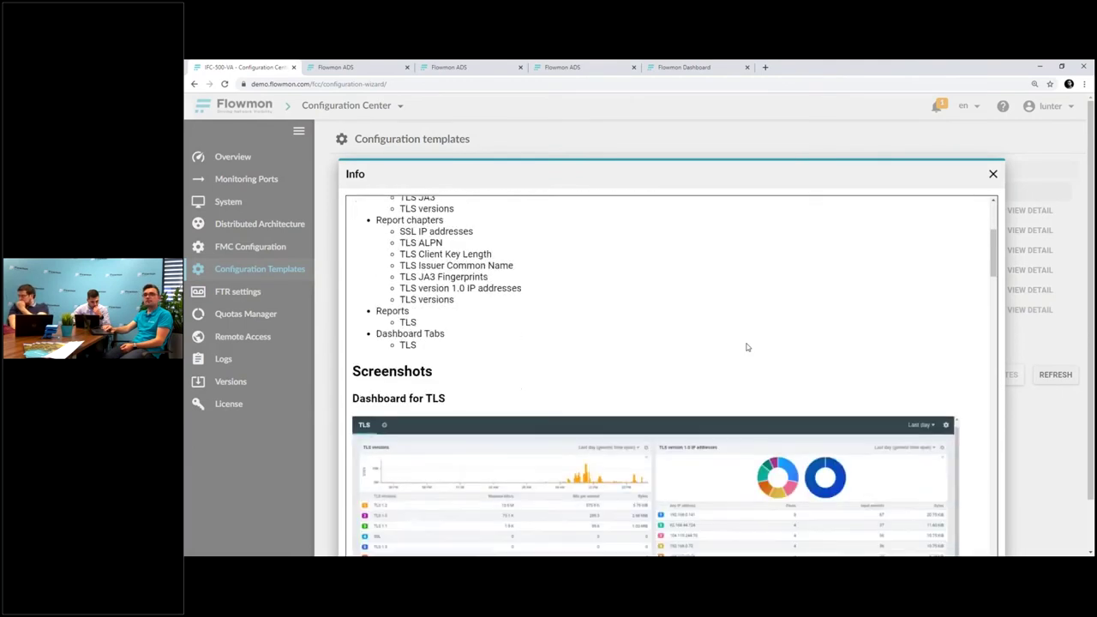
pyautogui.scroll(-4, 746, 347)
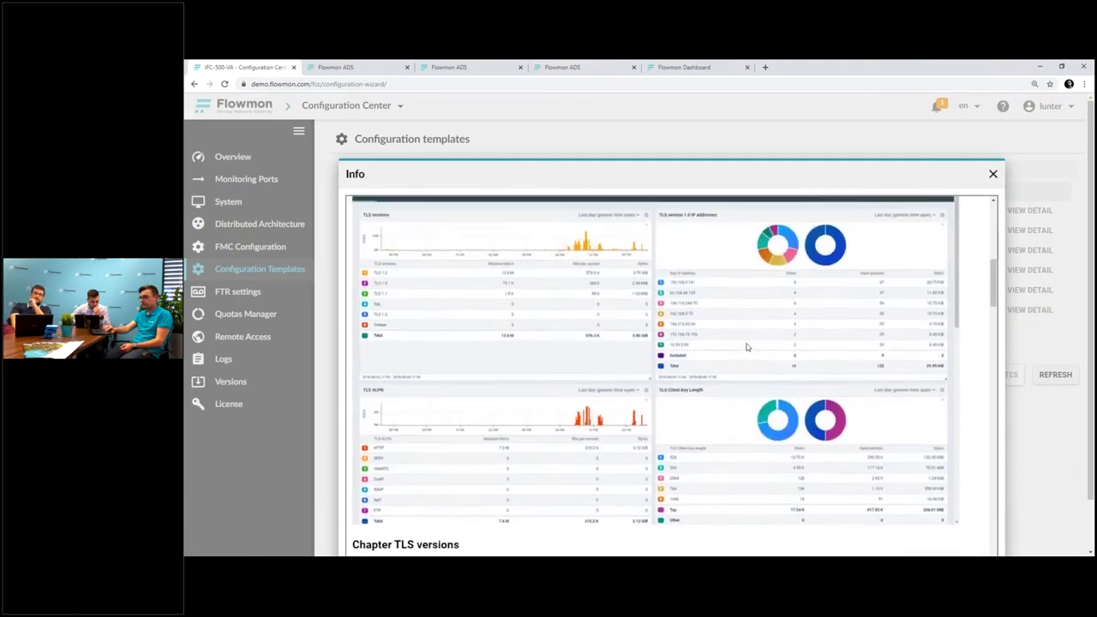
pyautogui.scroll(3, 746, 347)
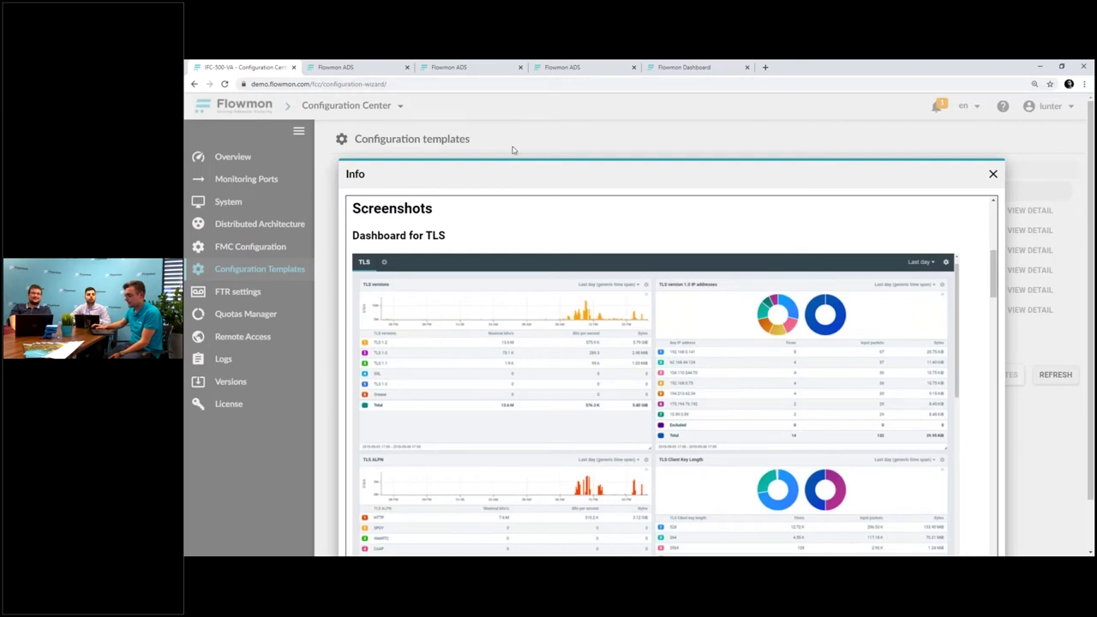
pyautogui.click(991, 175)
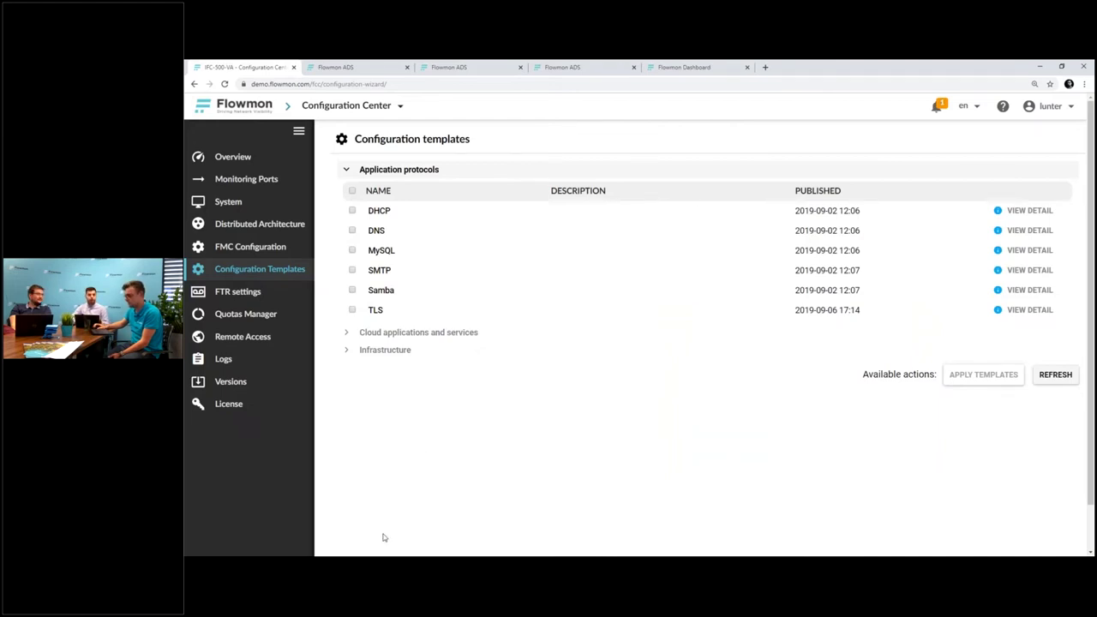
# Switch to the "Whats New - December 2019" presentation in PowerPoint and start the slide show from the ADS 10.0 slide
pyautogui.moveTo(386, 565)
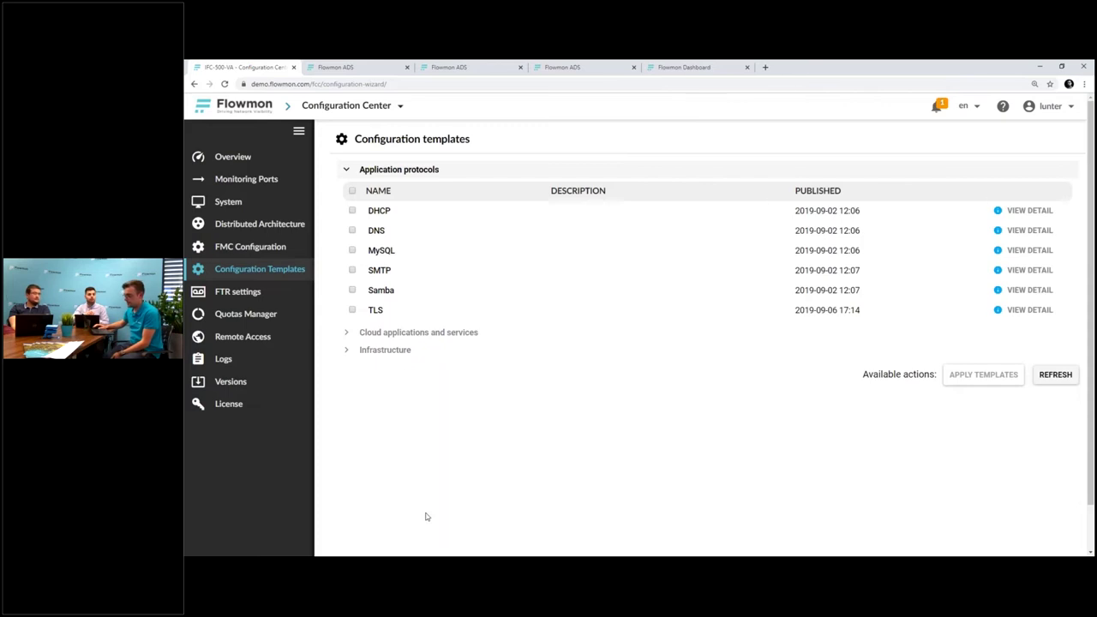
pyautogui.scroll(-20, 245, 351)
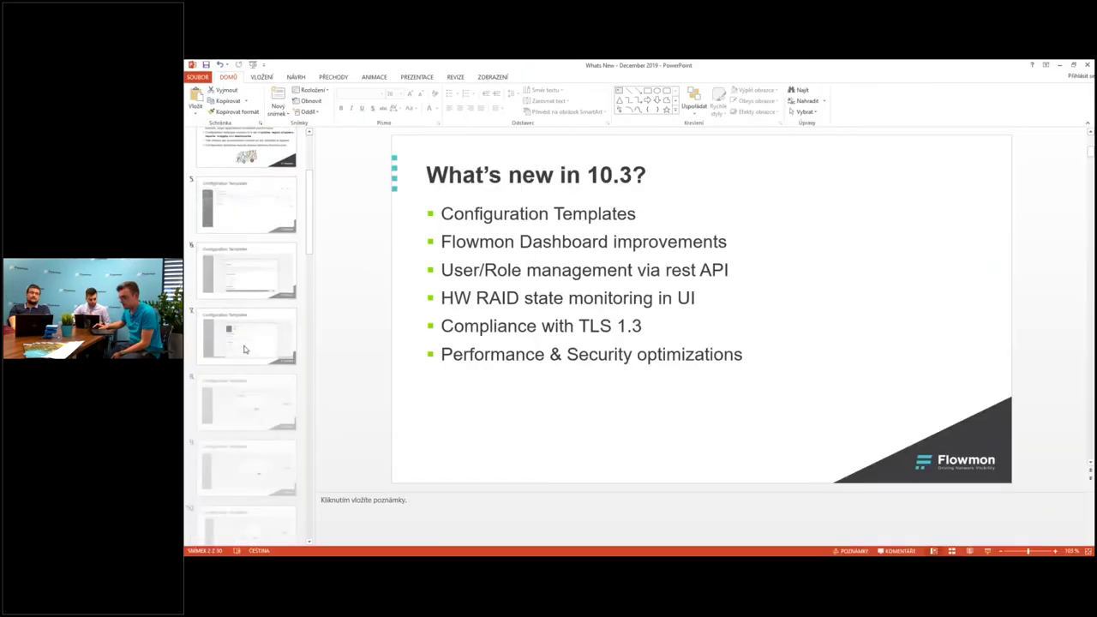
pyautogui.scroll(-5, 245, 359)
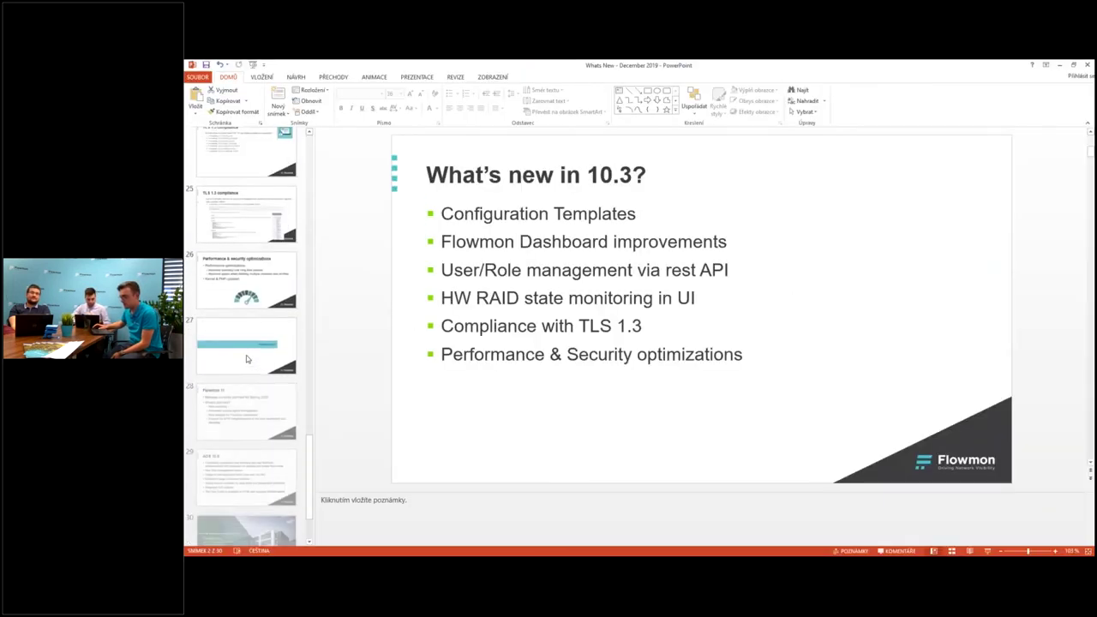
pyautogui.click(251, 423)
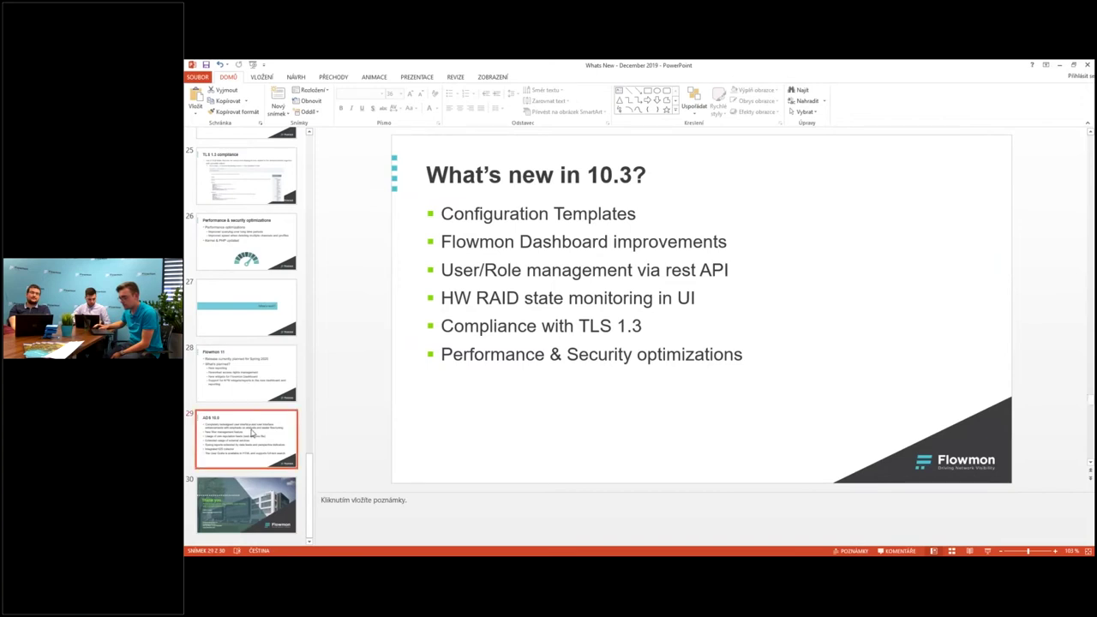
pyautogui.click(987, 552)
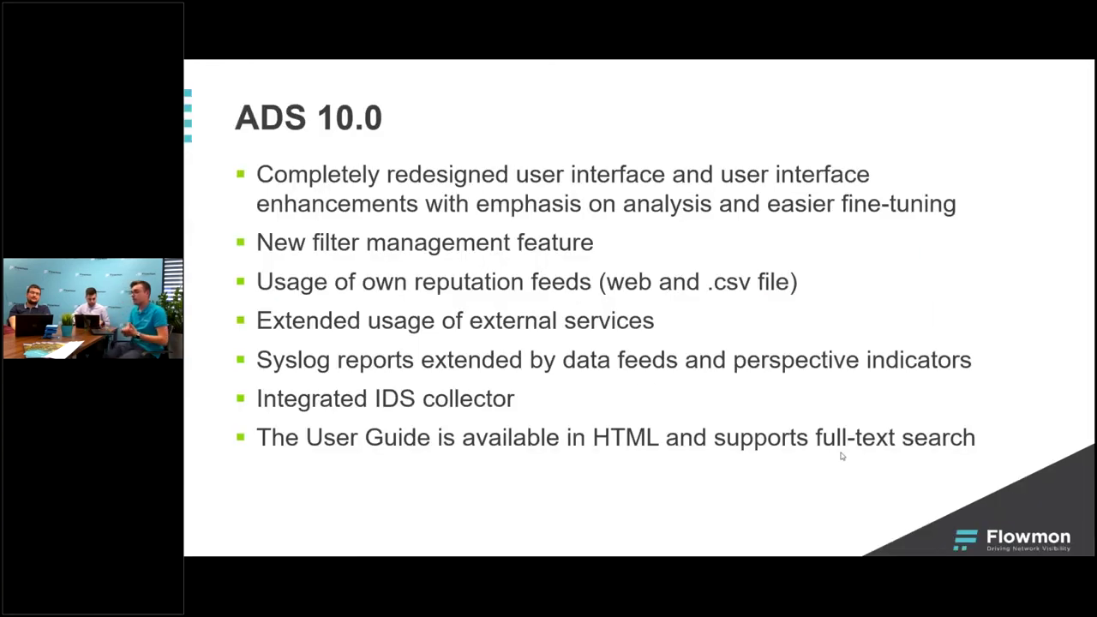